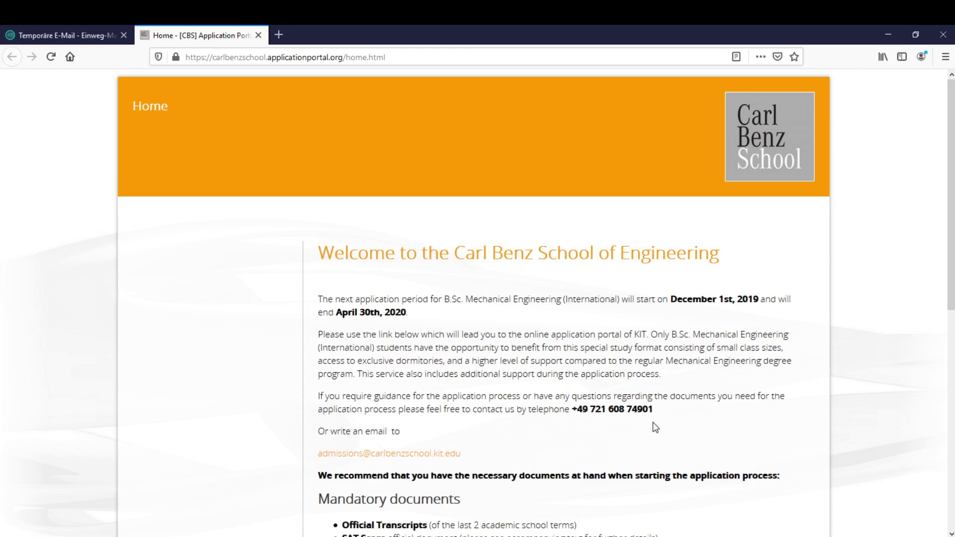
# Step: Review the contact details on the KIT application information page
pyautogui.scroll(-7, 655, 428)
pyautogui.scroll(5, 635, 411)
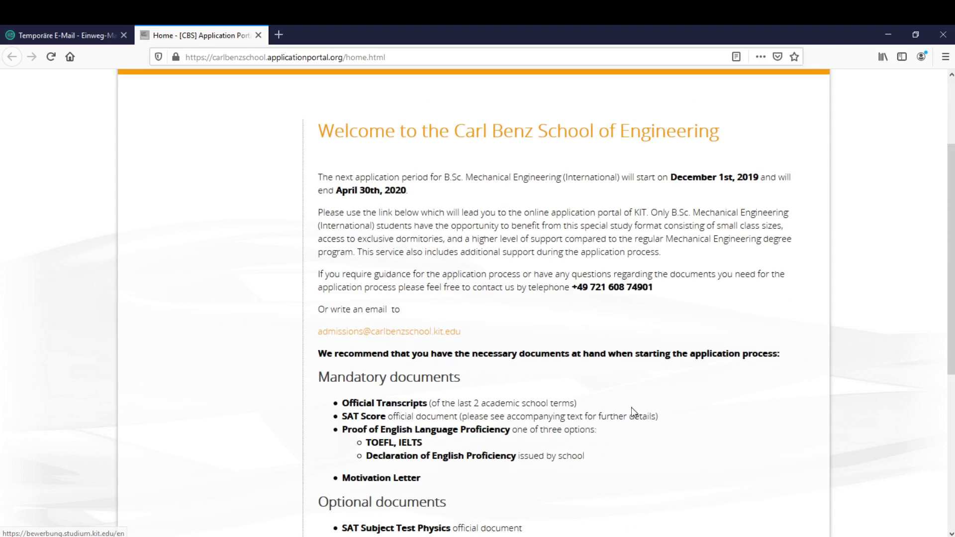
pyautogui.scroll(2, 637, 408)
pyautogui.scroll(-8, 659, 409)
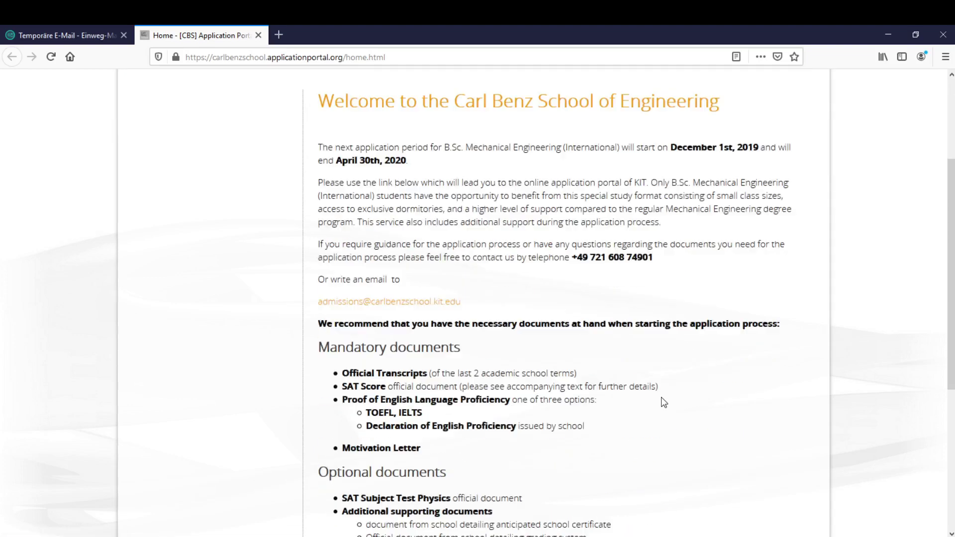
pyautogui.scroll(8, 672, 396)
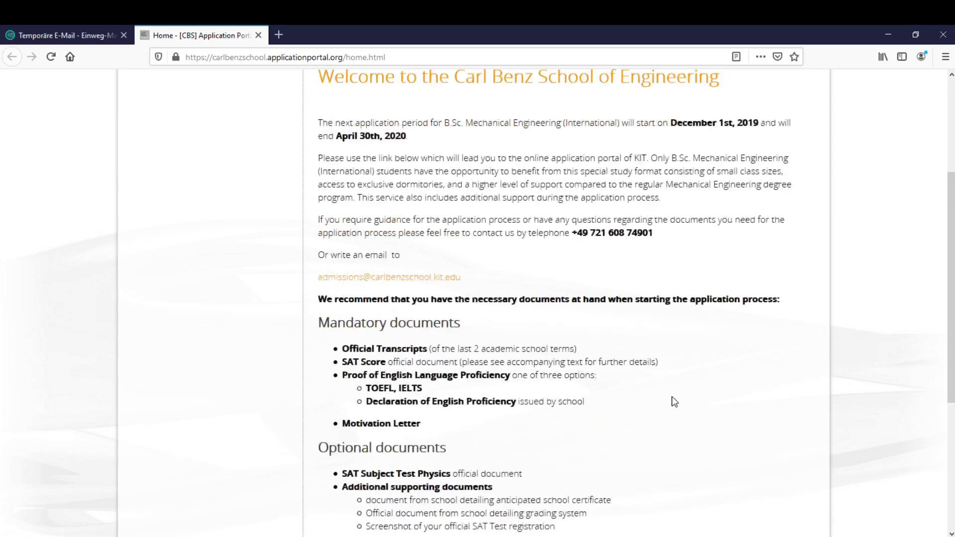
pyautogui.scroll(-3, 577, 320)
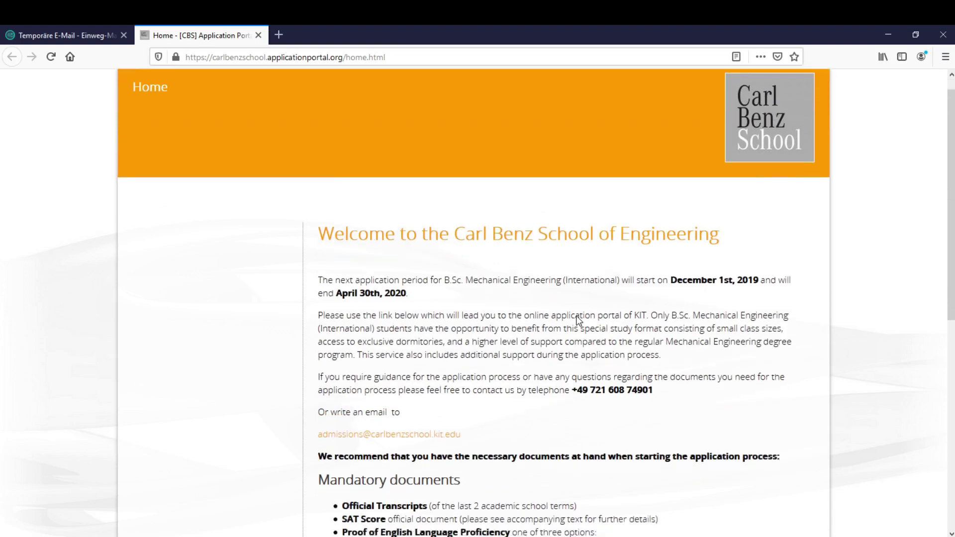
pyautogui.moveTo(573, 227); pyautogui.dragTo(657, 231)
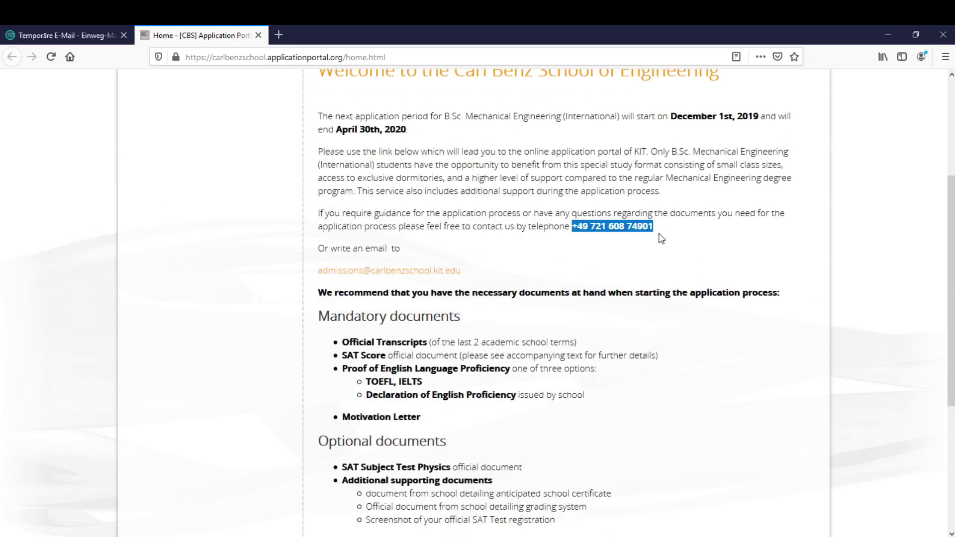
pyautogui.click(514, 273)
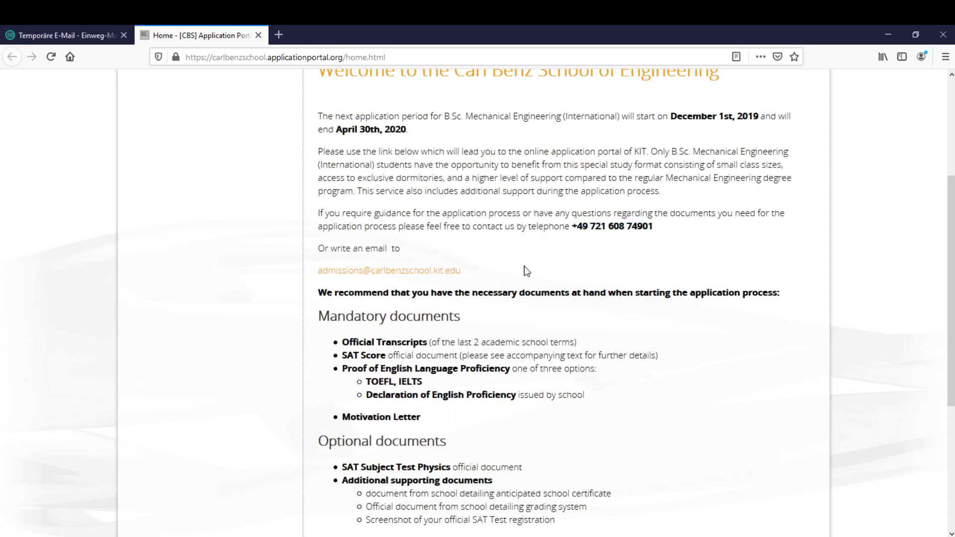
pyautogui.moveTo(526, 271); pyautogui.dragTo(575, 242)
pyautogui.click(582, 249)
pyautogui.moveTo(574, 228); pyautogui.dragTo(651, 228)
pyautogui.click(600, 266)
pyautogui.scroll(-1, 615, 271)
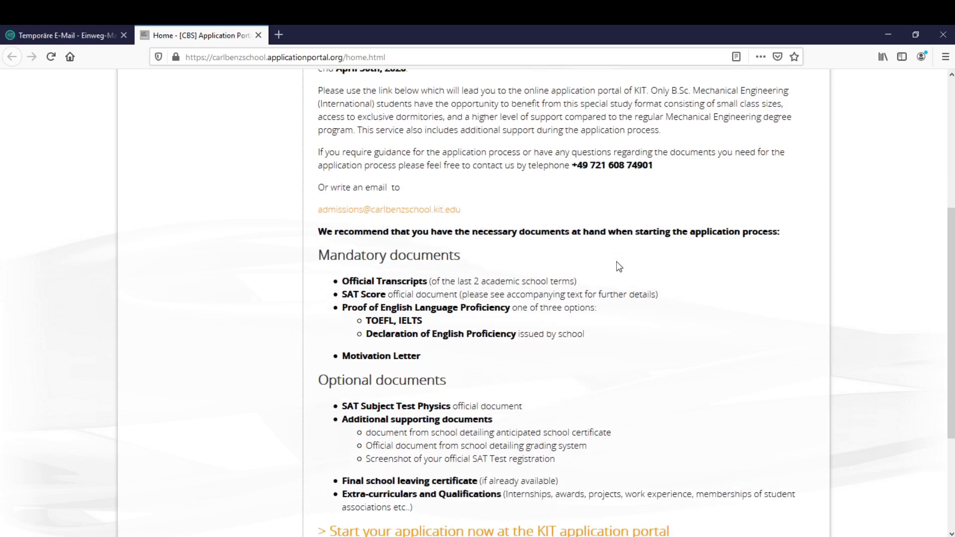
pyautogui.scroll(-1, 607, 267)
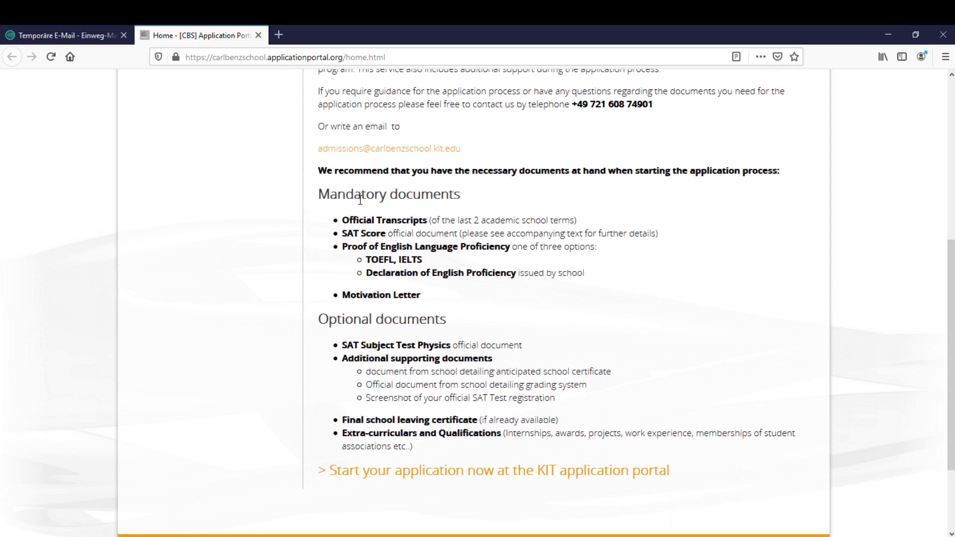
# Step: Review the mandatory documents list, including English proficiency (TOEFL), motivation letter and SAT score
pyautogui.moveTo(312, 196); pyautogui.dragTo(482, 207)
pyautogui.click(482, 207)
pyautogui.moveTo(453, 302); pyautogui.dragTo(360, 283)
pyautogui.click(360, 283)
pyautogui.moveTo(346, 250); pyautogui.dragTo(499, 254)
pyautogui.click(487, 259)
pyautogui.moveTo(347, 247); pyautogui.dragTo(514, 259)
pyautogui.click(515, 260)
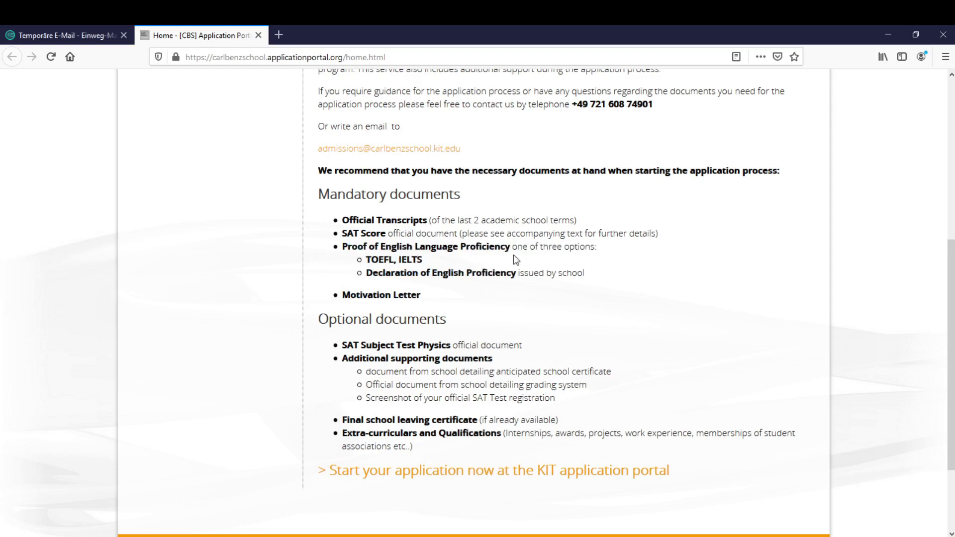
pyautogui.doubleClick(381, 257)
pyautogui.click(409, 263)
pyautogui.doubleClick(348, 234)
pyautogui.scroll(-3, 599, 344)
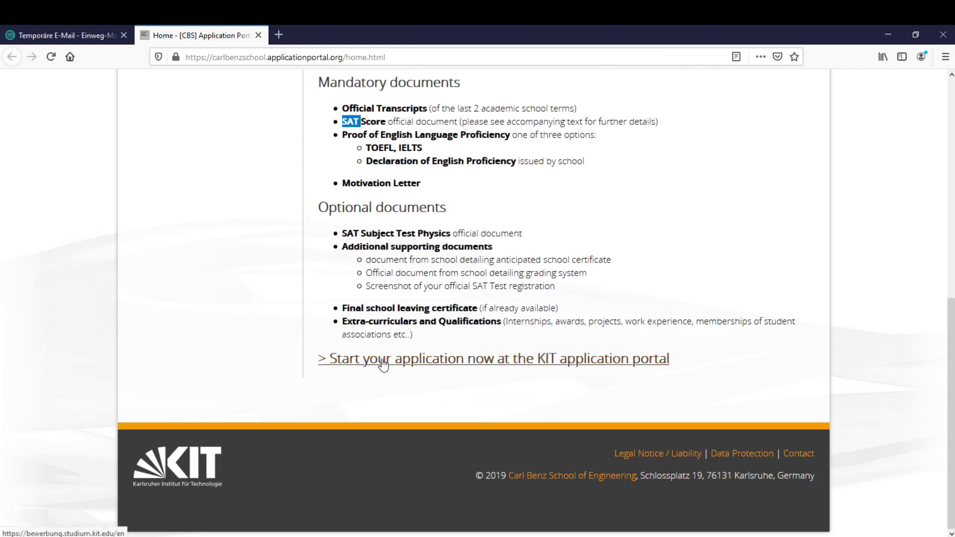
# Step: Open the KIT application portal in a new tab and start registering as a new applicant
pyautogui.click(403, 360)
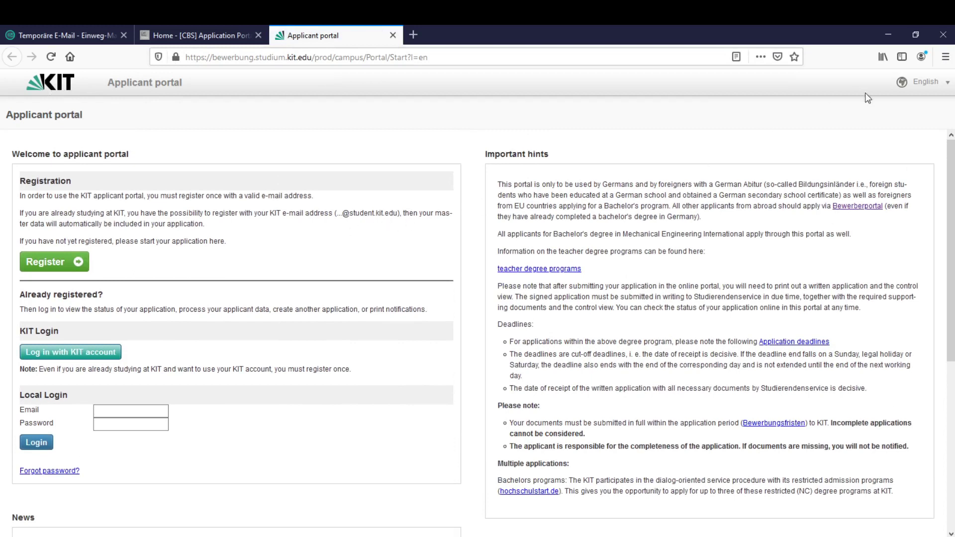
pyautogui.click(924, 82)
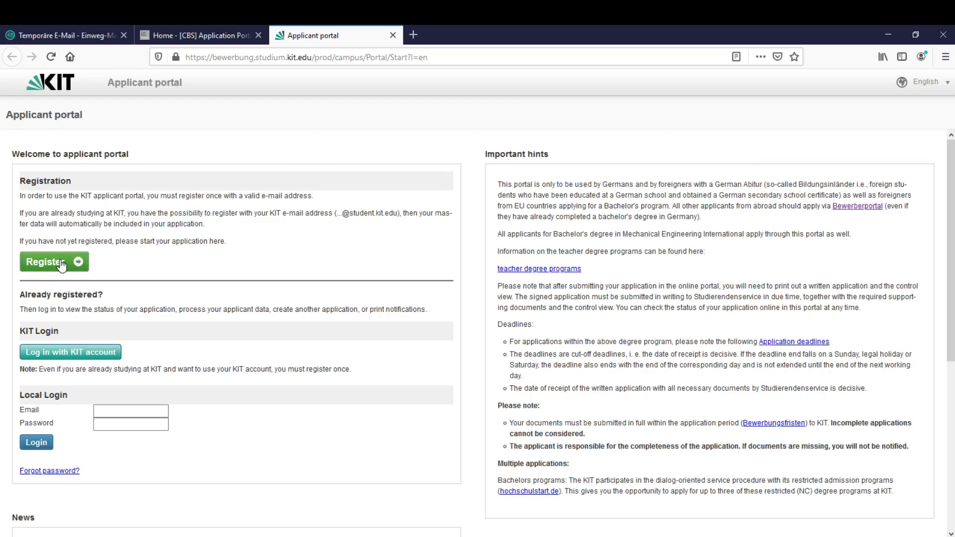
pyautogui.click(81, 264)
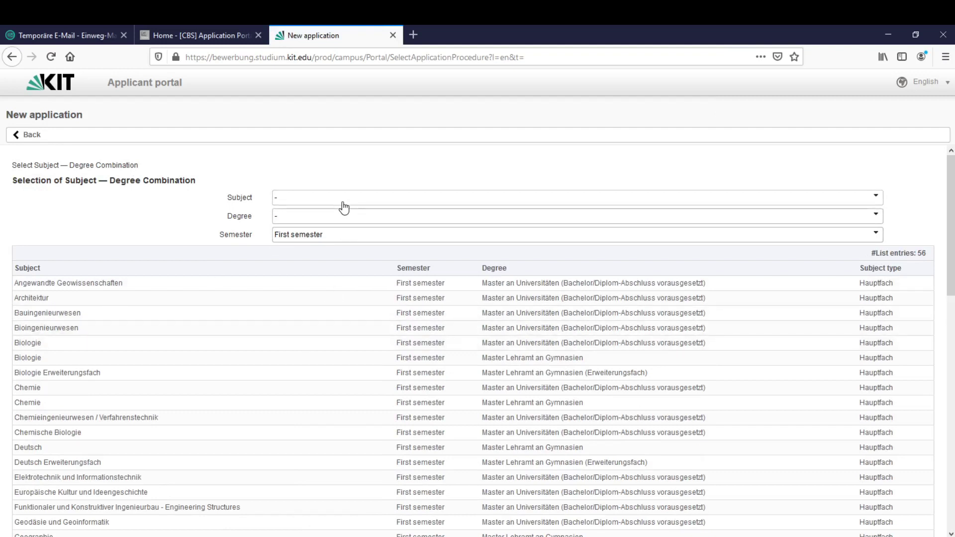
# Step: Select Mechanical Engineering (International) bachelor as the subject, filtering the list by 'me'
pyautogui.click(337, 202)
pyautogui.write('mechan')
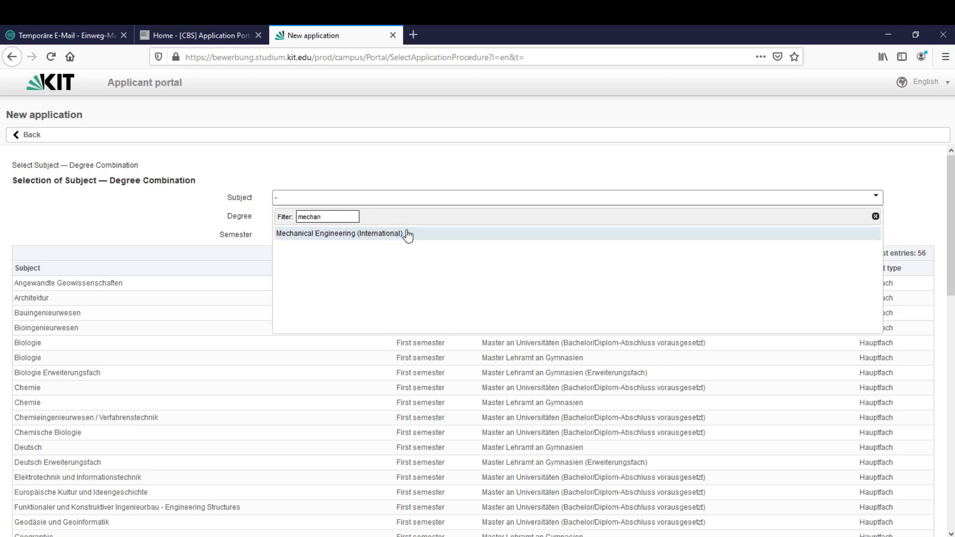
pyautogui.click(404, 234)
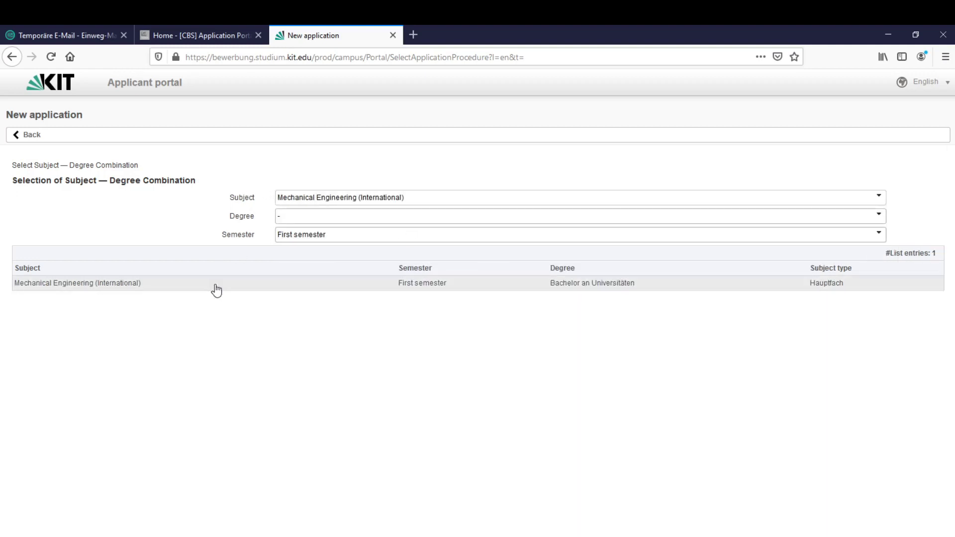
pyautogui.click(230, 289)
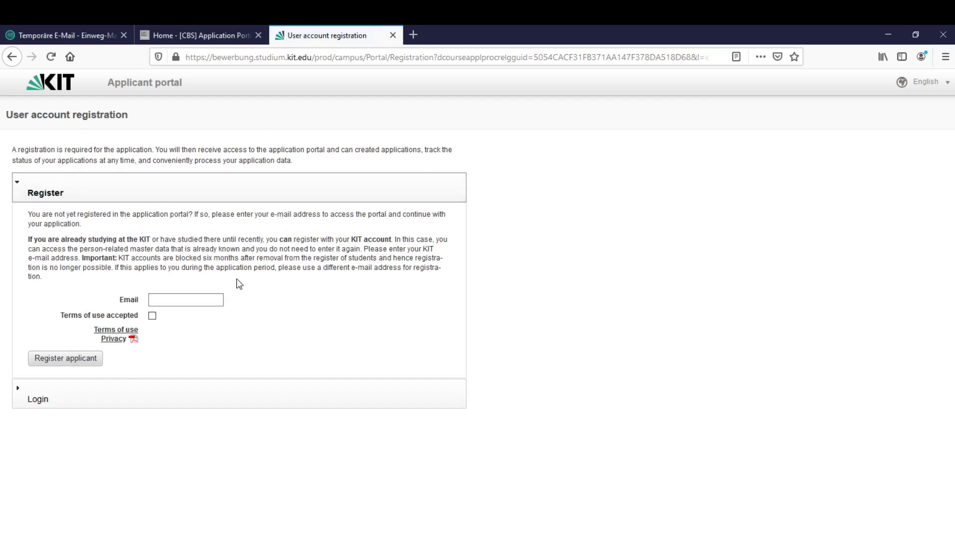
# Step: Paste the applicant's e-mail address, accept the terms of use, and register the applicant
pyautogui.click(198, 299)
pyautogui.hotkey('ctrl', 'v')
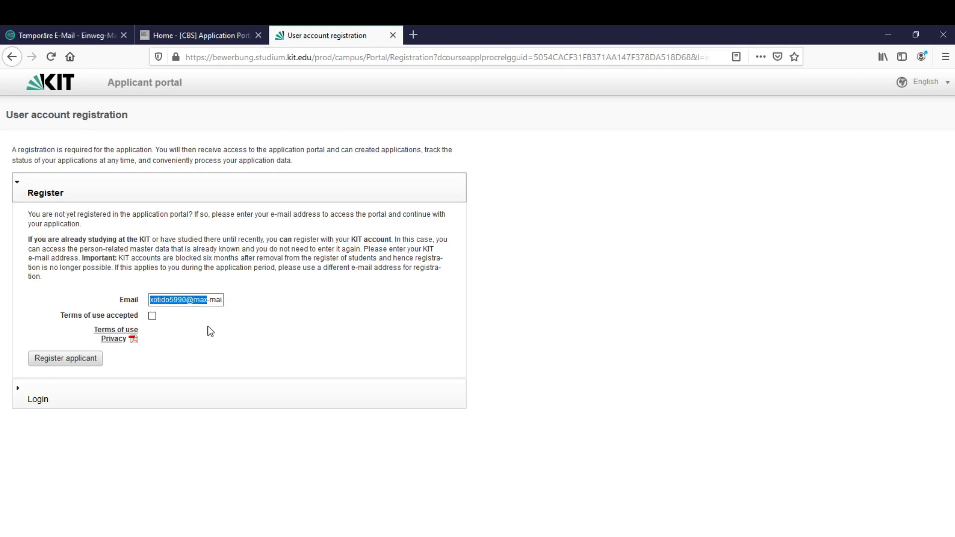
pyautogui.click(154, 317)
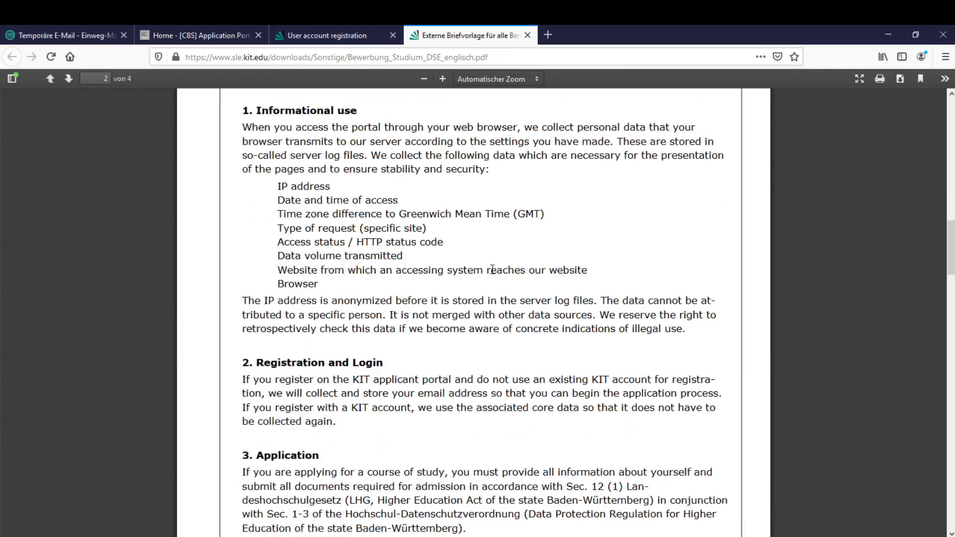
pyautogui.click(370, 36)
pyautogui.click(519, 35)
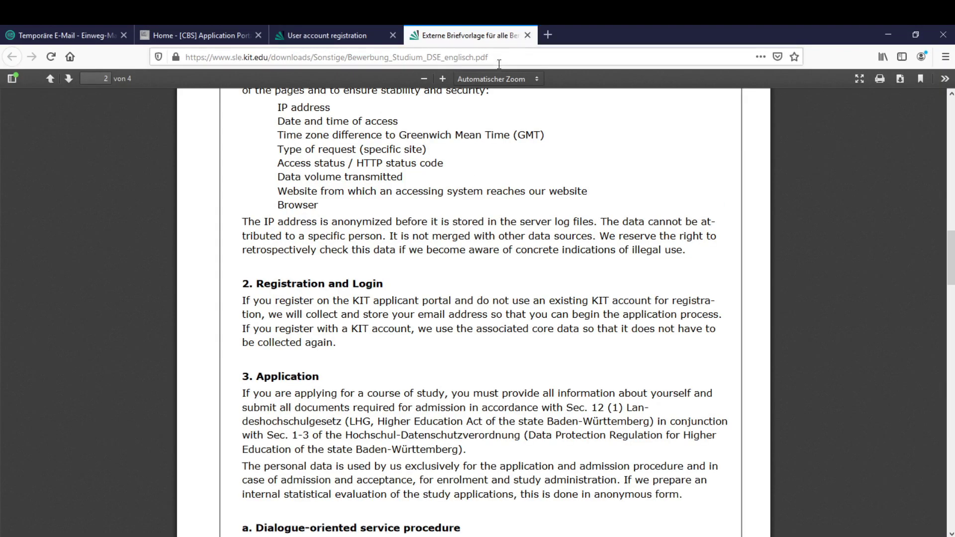
pyautogui.click(526, 35)
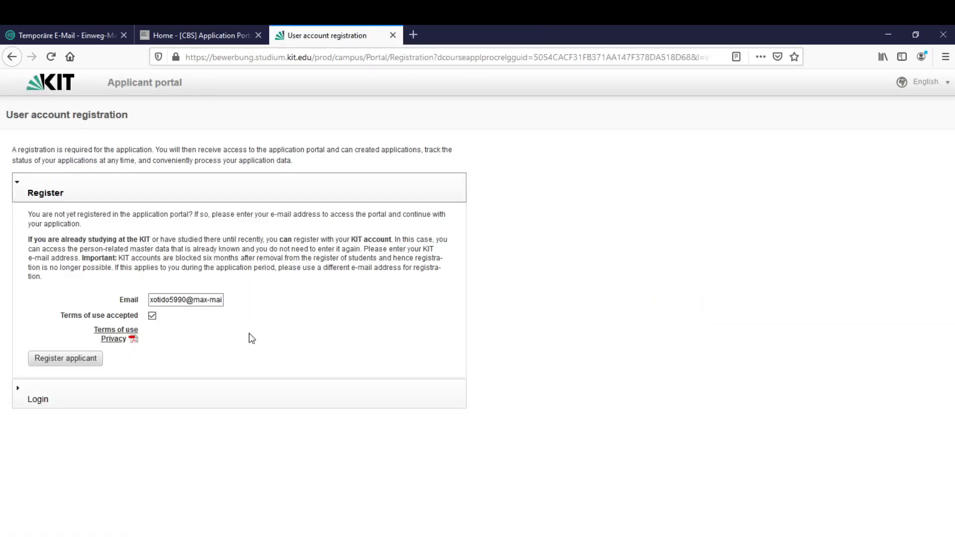
pyautogui.click(97, 361)
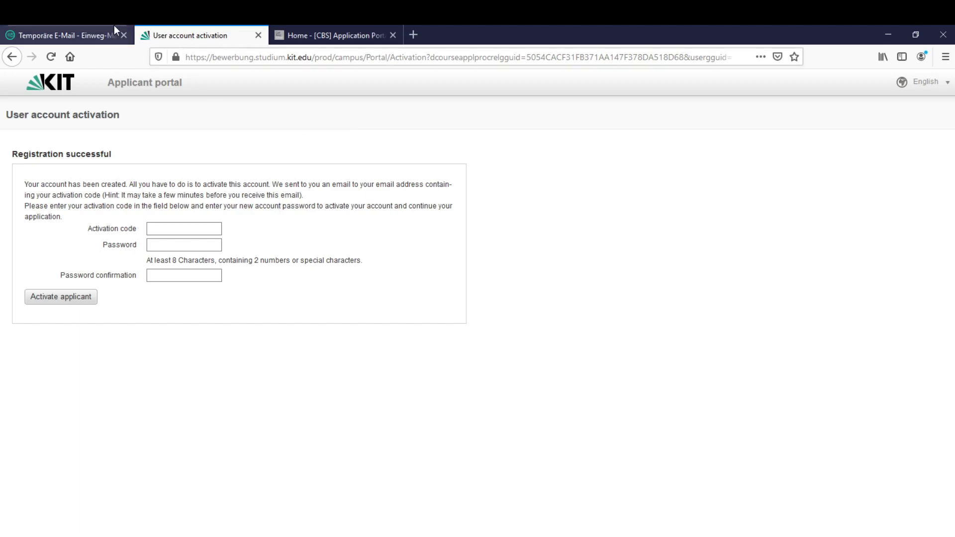
# Step: Open KIT's 'Activation Code' email in the temp-mail inbox and select the enable code
pyautogui.click(100, 34)
pyautogui.scroll(-5, 468, 295)
pyautogui.scroll(-3, 470, 295)
pyautogui.scroll(5, 462, 300)
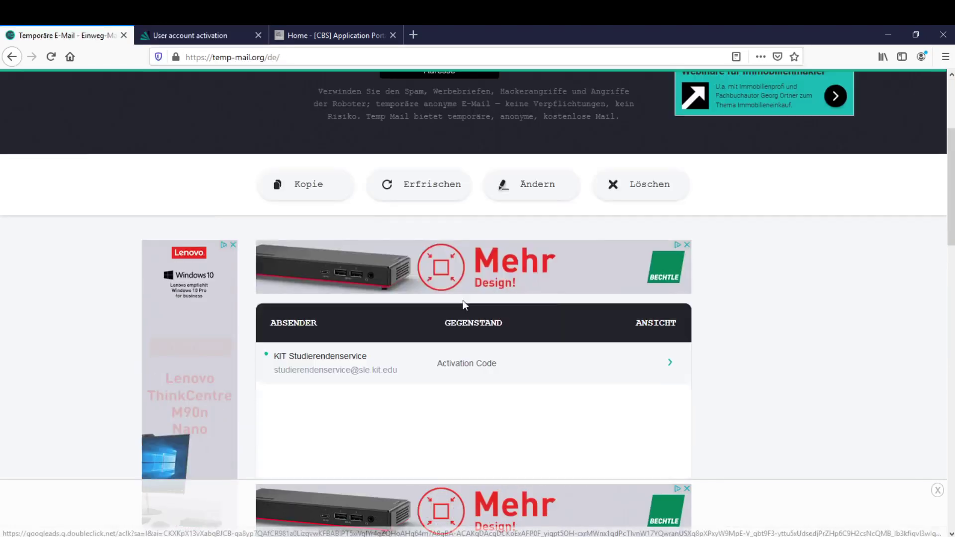
pyautogui.scroll(-1, 437, 313)
pyautogui.click(469, 307)
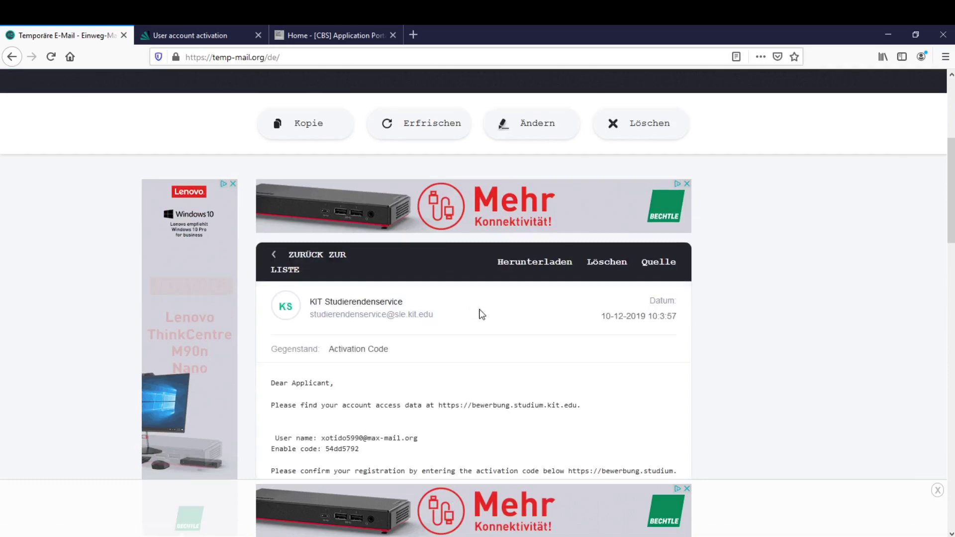
pyautogui.scroll(-3, 457, 304)
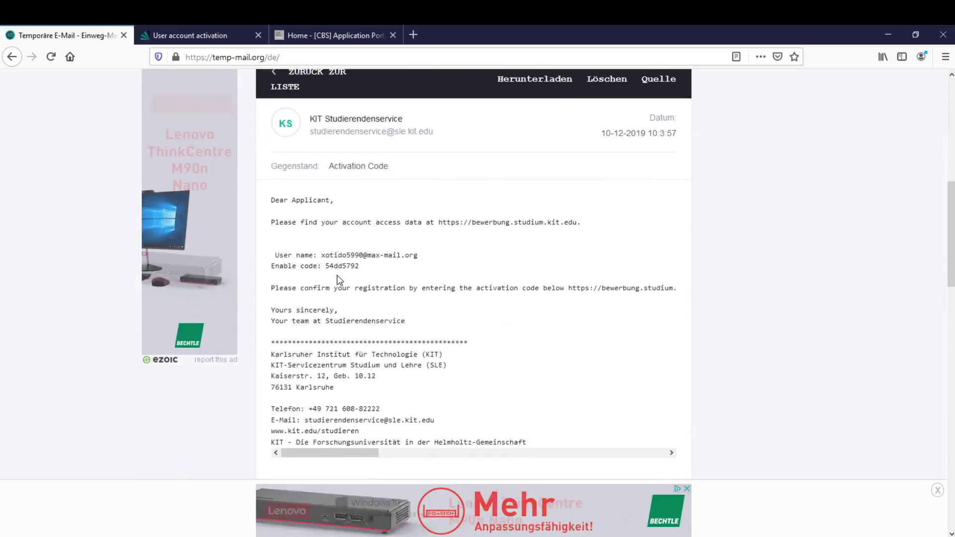
pyautogui.moveTo(359, 268); pyautogui.dragTo(333, 270)
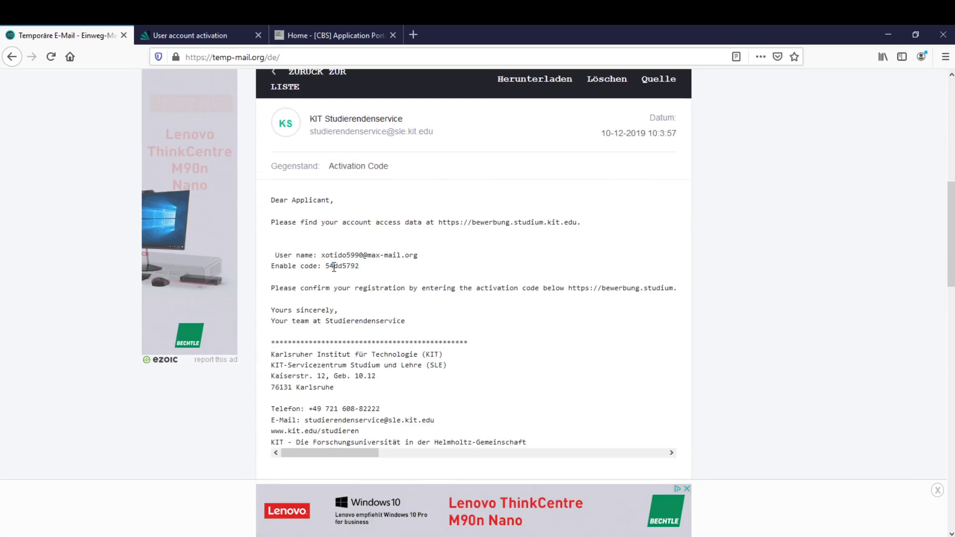
pyautogui.doubleClick(332, 268)
pyautogui.hotkey('ctrl', 'c')
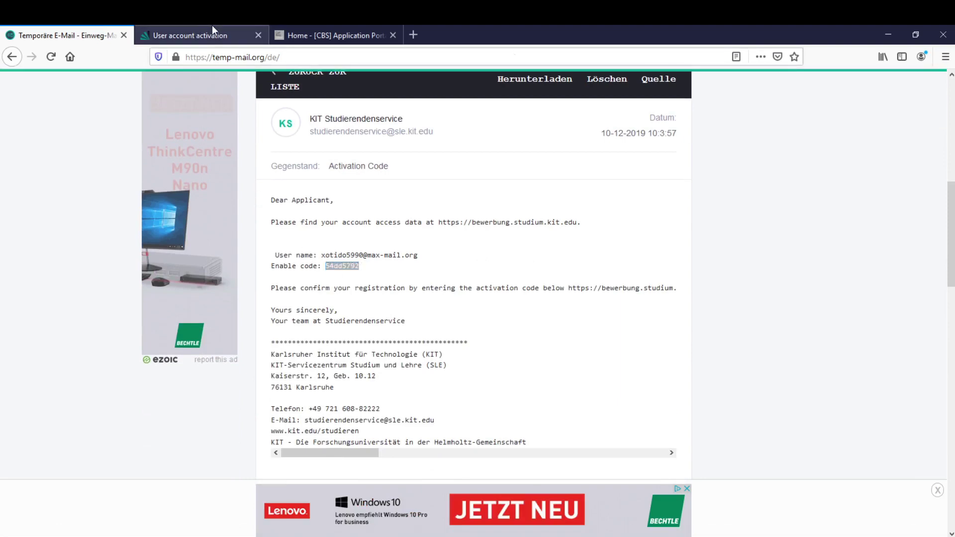
# Step: Paste the activation code, set and confirm a password, activate the account, and decline saving the login
pyautogui.click(211, 34)
pyautogui.click(208, 230)
pyautogui.hotkey('ctrl', 'v')
pyautogui.click(209, 244)
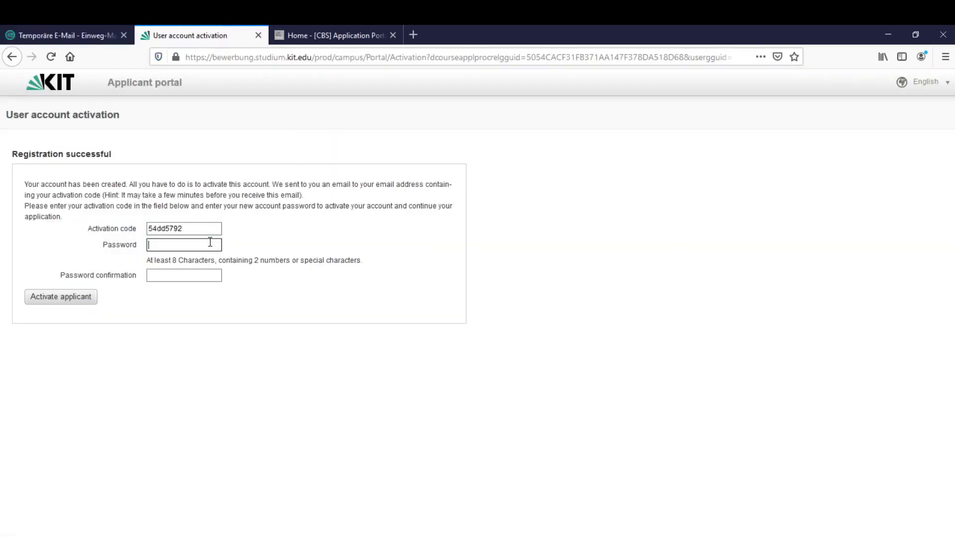
pyautogui.click(168, 274)
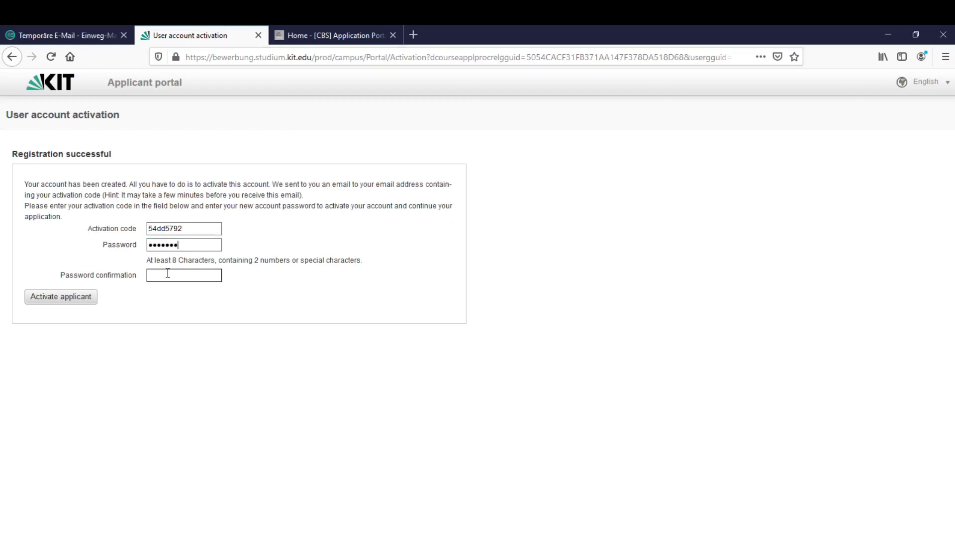
pyautogui.click(168, 273)
pyautogui.click(92, 301)
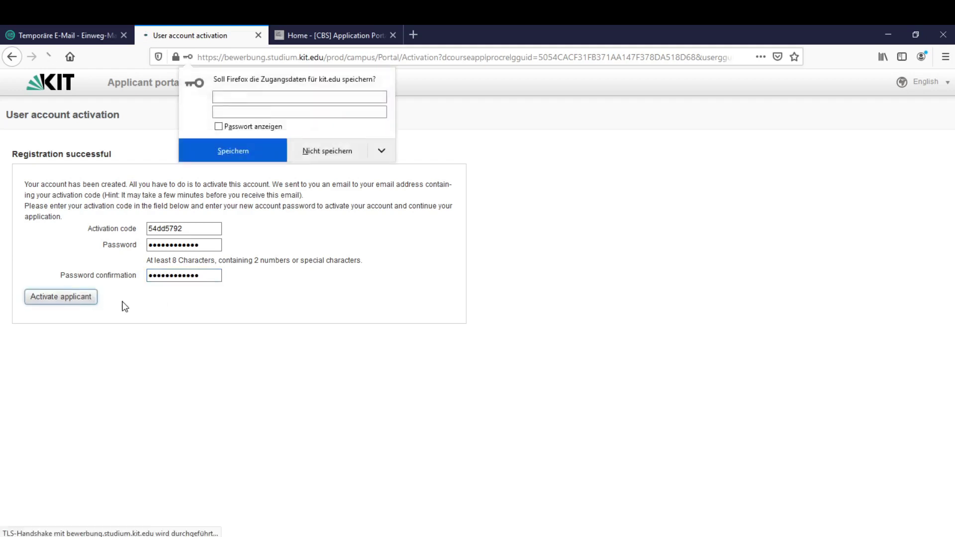
pyautogui.click(306, 154)
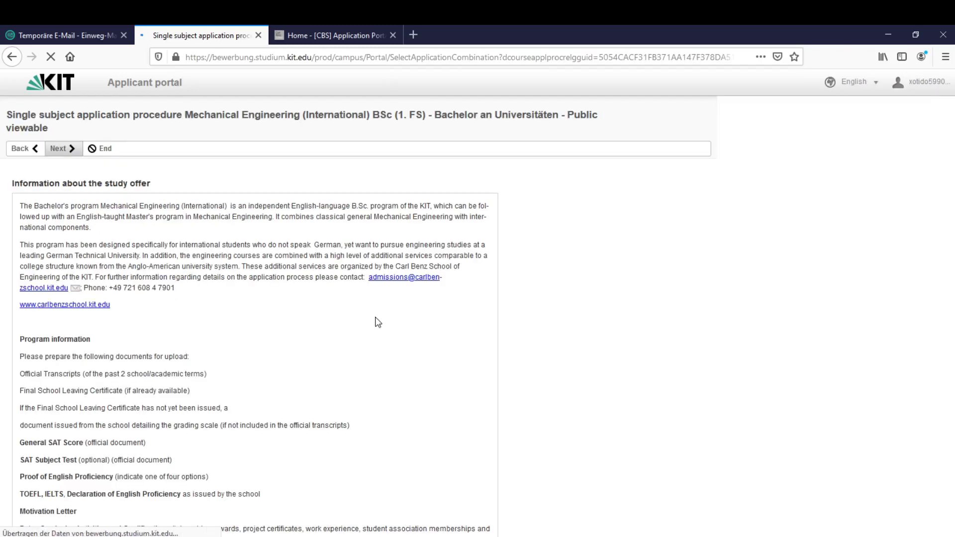
pyautogui.scroll(-1, 231, 276)
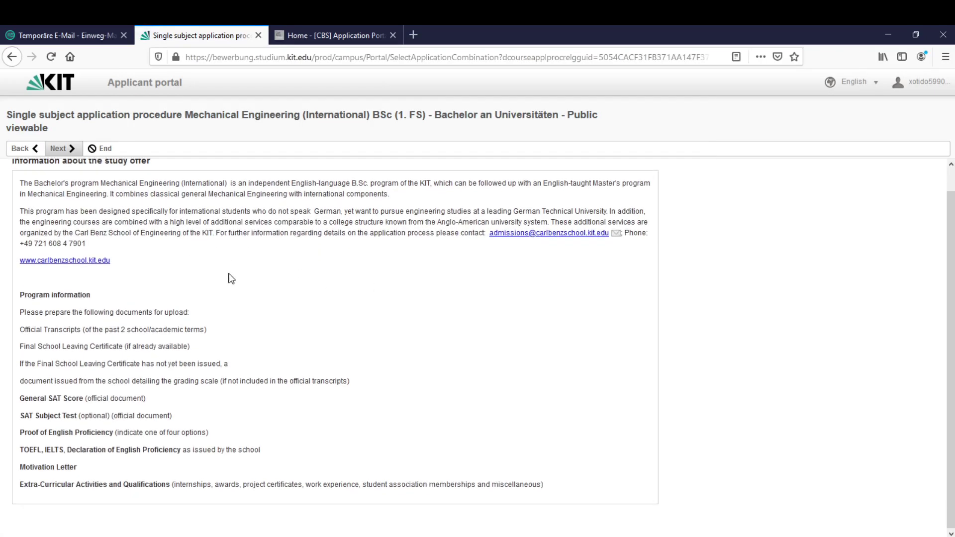
pyautogui.scroll(1, 231, 276)
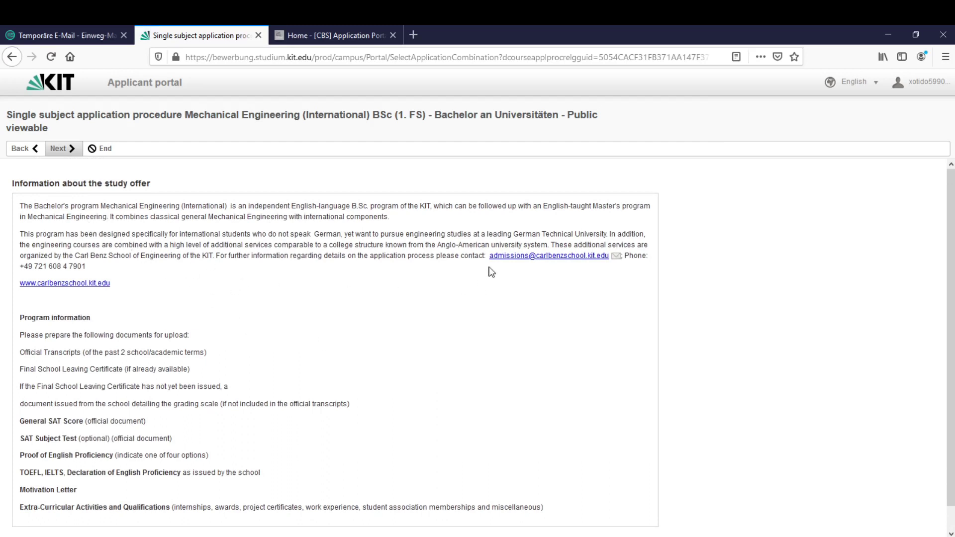
pyautogui.moveTo(492, 260); pyautogui.dragTo(607, 262)
pyautogui.click(614, 274)
pyautogui.moveTo(134, 278); pyautogui.dragTo(20, 264)
pyautogui.click(158, 288)
pyautogui.scroll(-1, 109, 398)
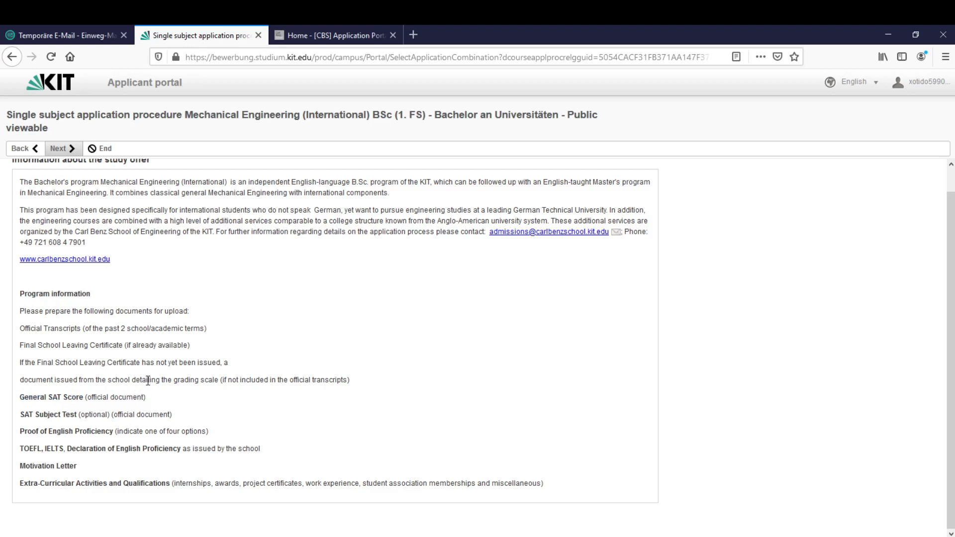
pyautogui.doubleClick(33, 397)
pyautogui.doubleClick(32, 416)
pyautogui.click(26, 435)
pyautogui.moveTo(20, 449)
pyautogui.mouseDown()
pyautogui.moveTo(99, 449)
pyautogui.moveTo(20, 468)
pyautogui.mouseUp()
pyautogui.click(99, 449)
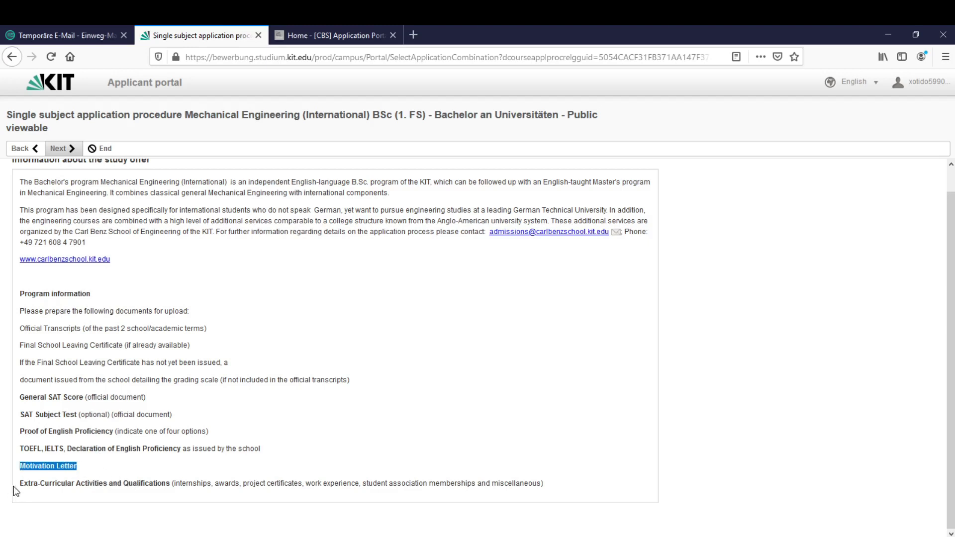
pyautogui.click(21, 484)
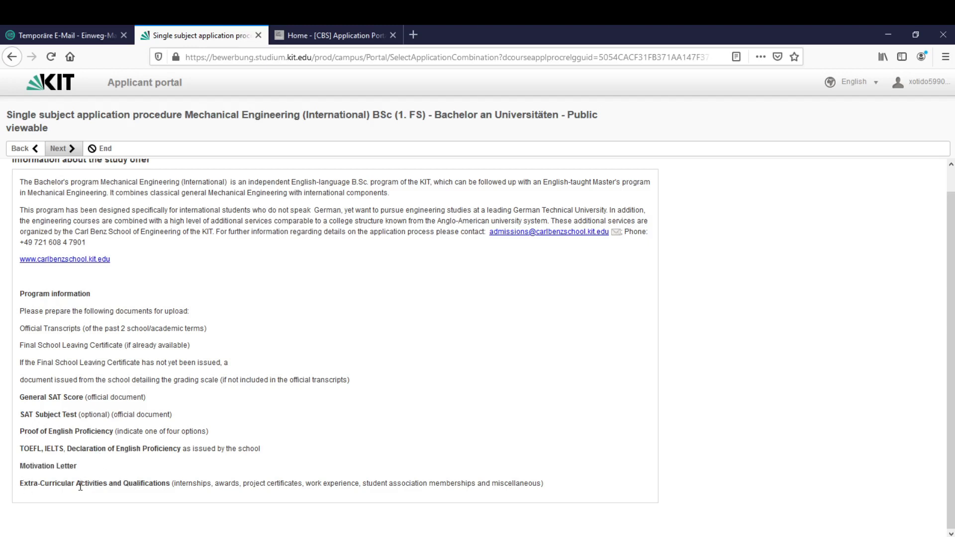
pyautogui.scroll(1, 109, 275)
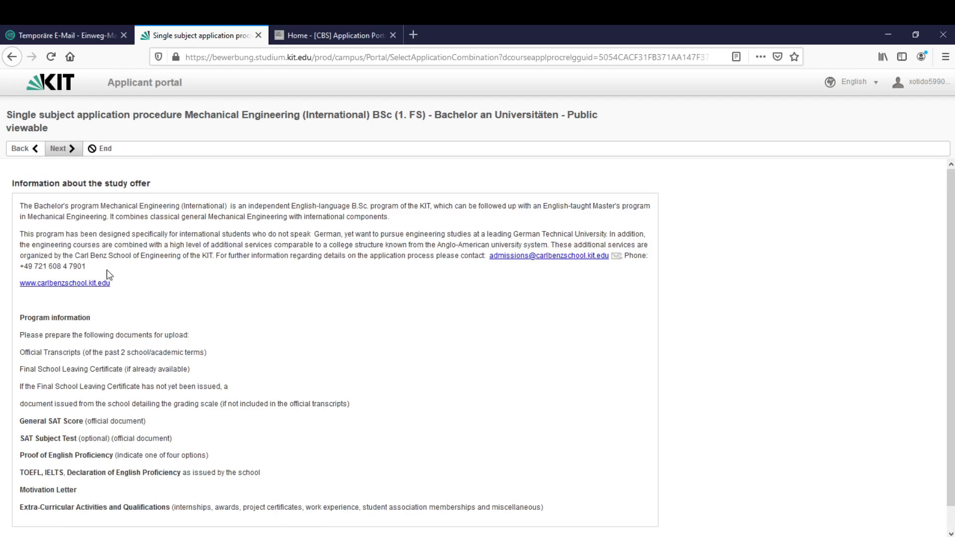
# Step: Open the applicant details form and fill in the first name and surname
pyautogui.click(67, 149)
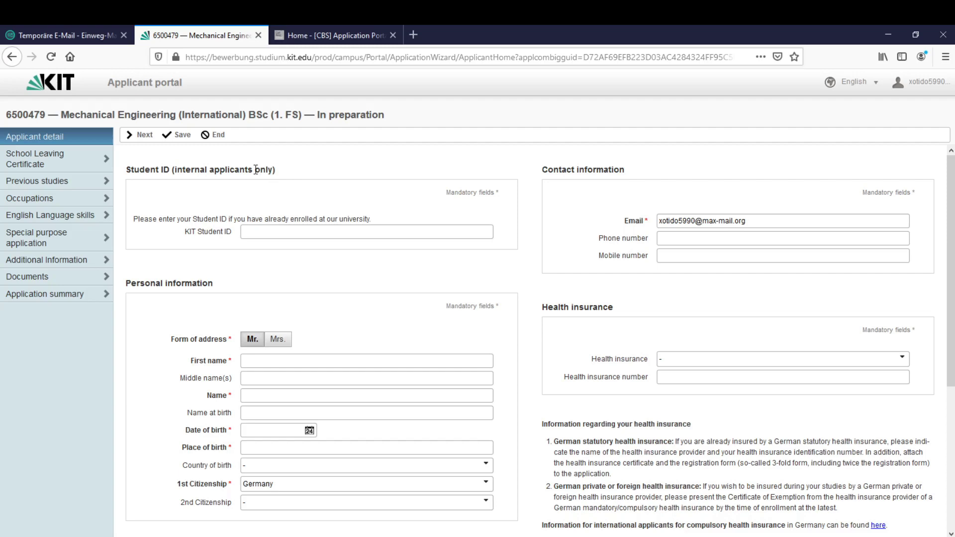
pyautogui.scroll(-4, 265, 169)
pyautogui.scroll(4, 264, 198)
pyautogui.scroll(-3, 347, 281)
pyautogui.click(281, 209)
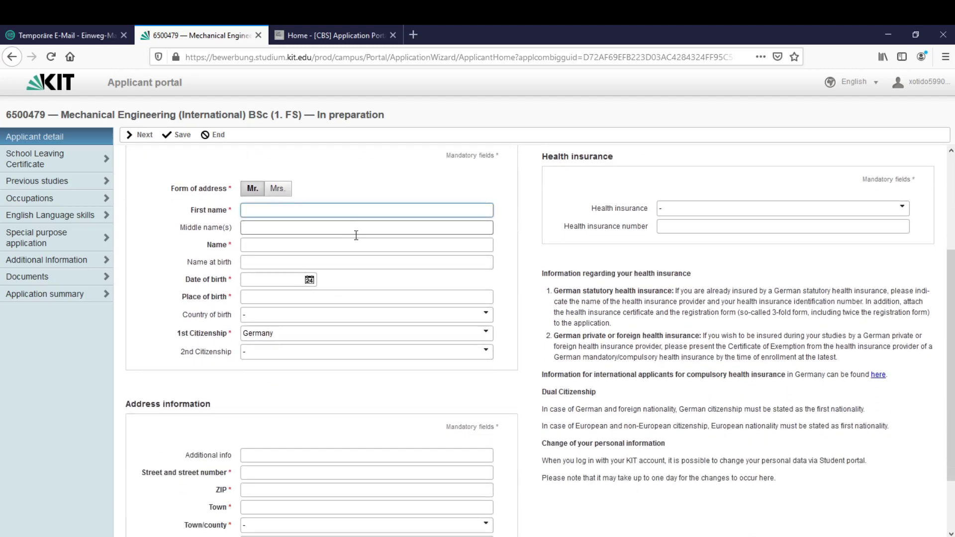
pyautogui.press('Tab')
pyautogui.press('Tab')
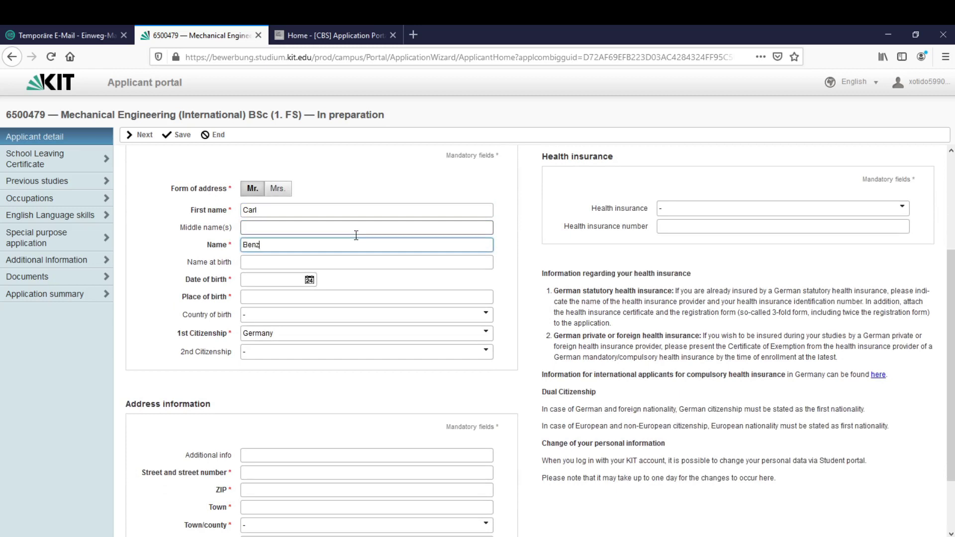
pyautogui.press('Tab')
pyautogui.press('Tab')
pyautogui.click(308, 295)
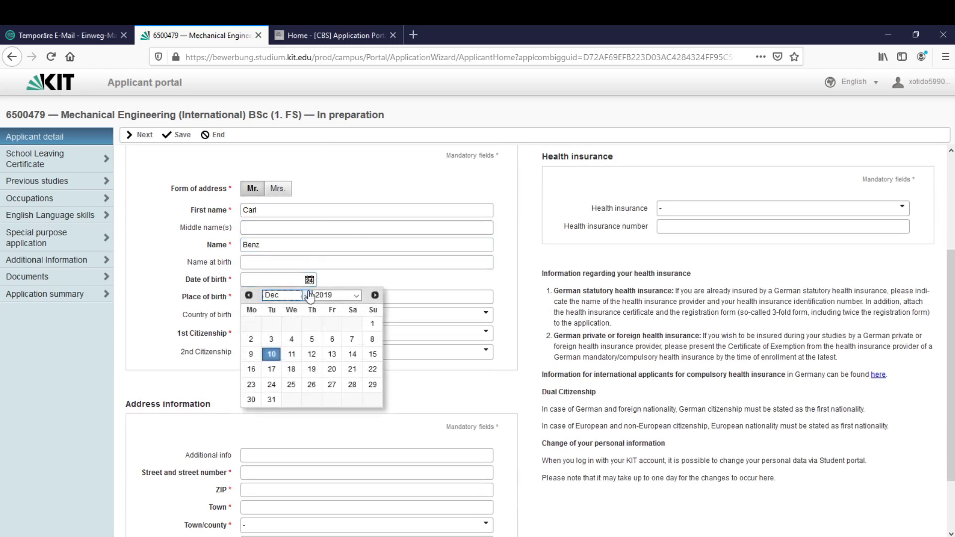
pyautogui.click(281, 346)
pyautogui.click(356, 295)
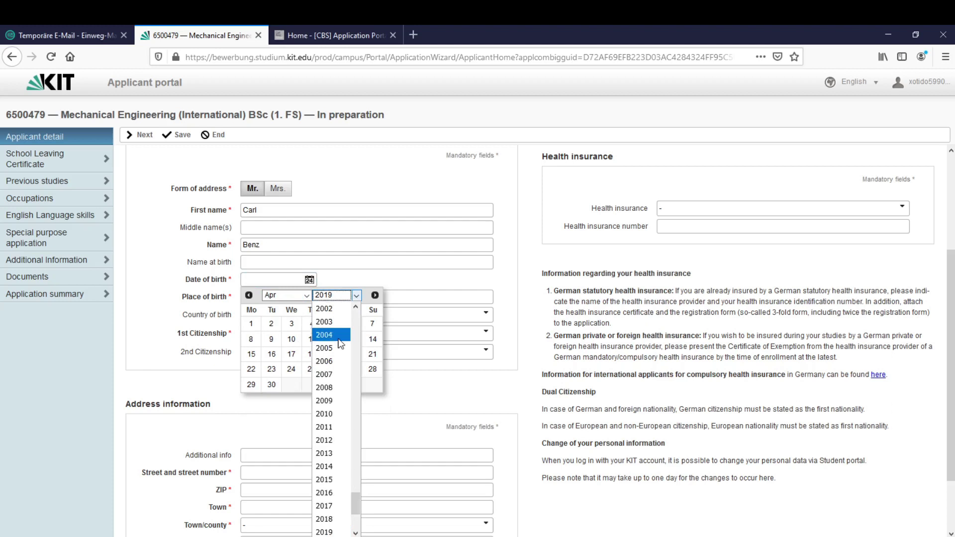
pyautogui.scroll(3, 340, 343)
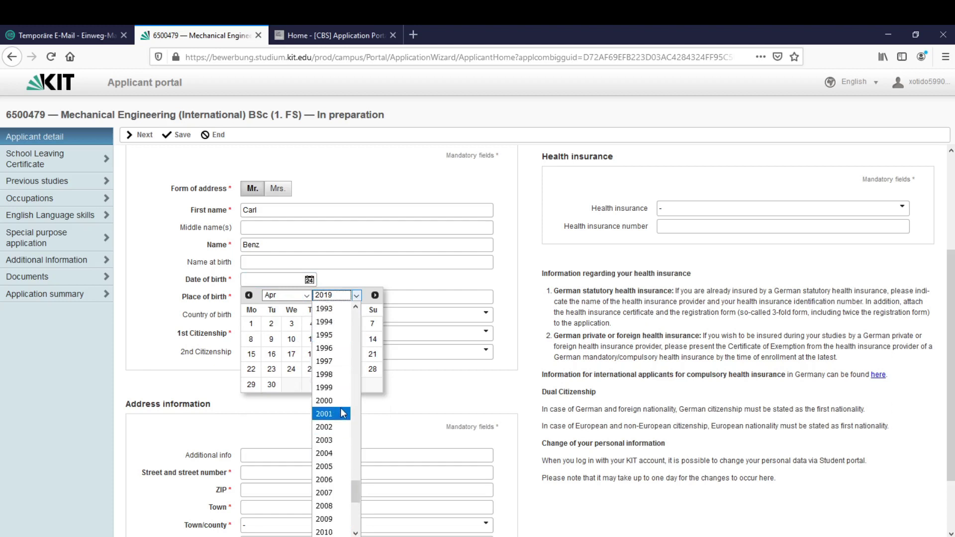
pyautogui.click(334, 388)
pyautogui.click(311, 353)
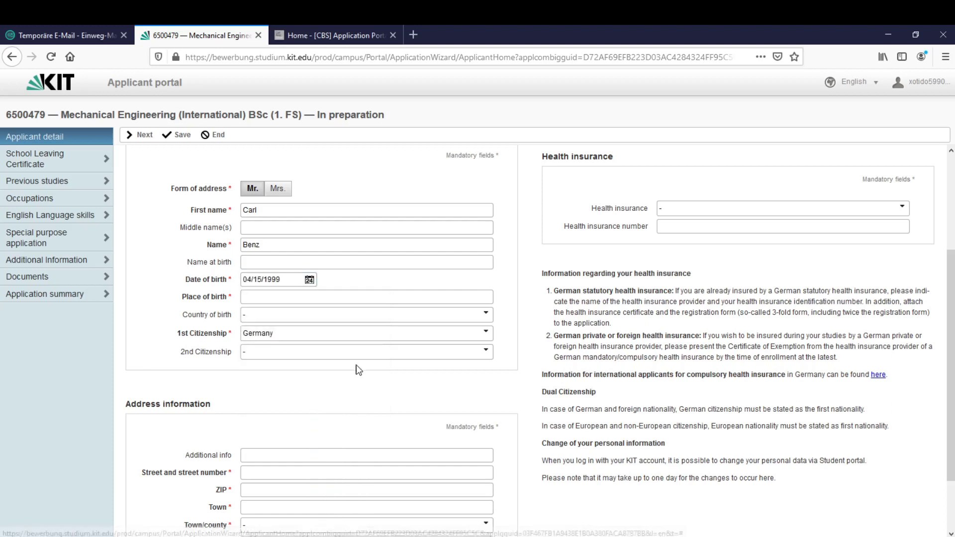
pyautogui.click(375, 298)
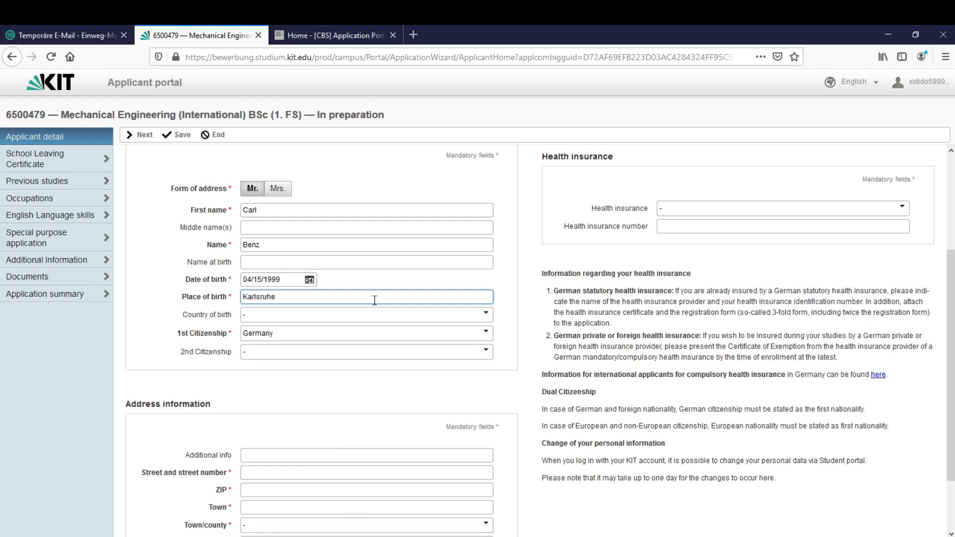
pyautogui.write('Karlsruhe')
pyautogui.press('Tab')
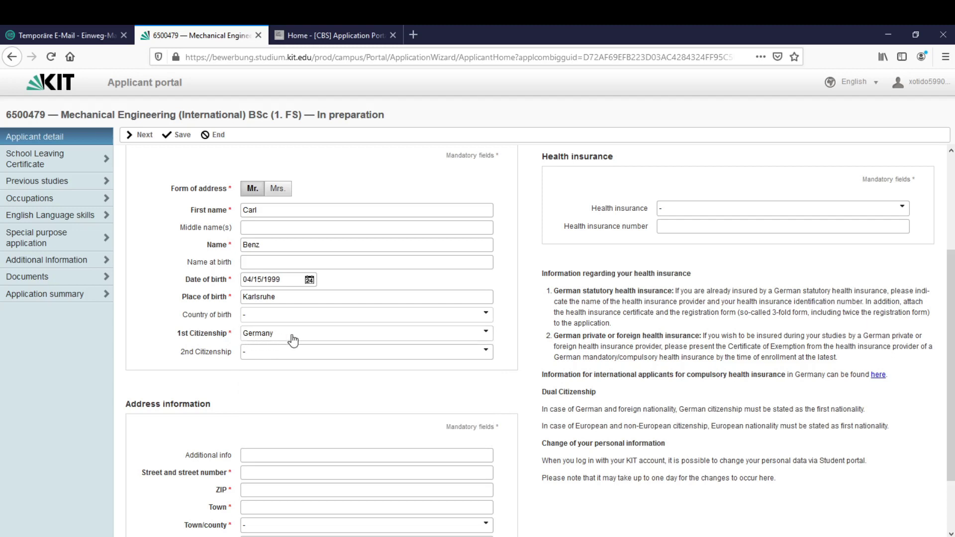
# Step: Enter the street and number, ZIP code and town of the postal address
pyautogui.scroll(-3, 294, 339)
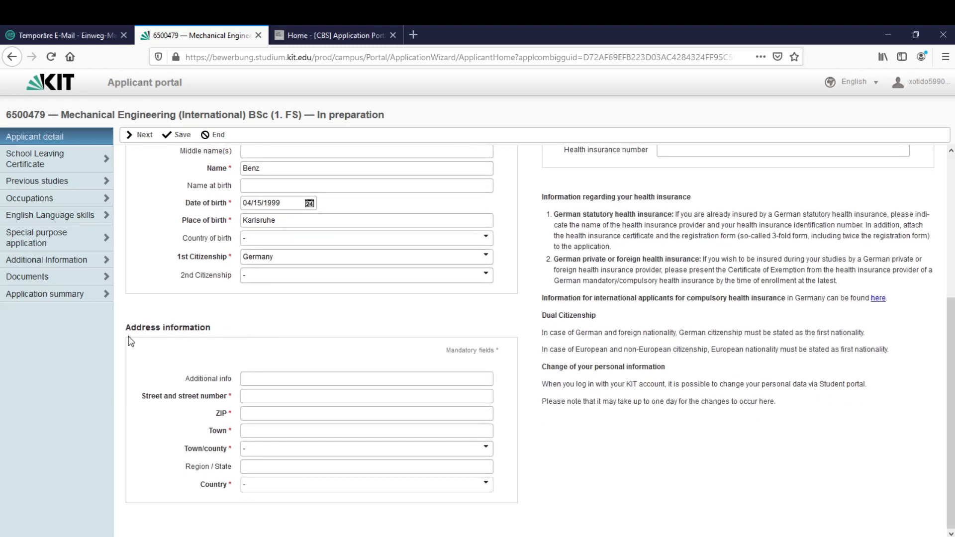
pyautogui.moveTo(125, 329); pyautogui.dragTo(169, 329)
pyautogui.click(255, 380)
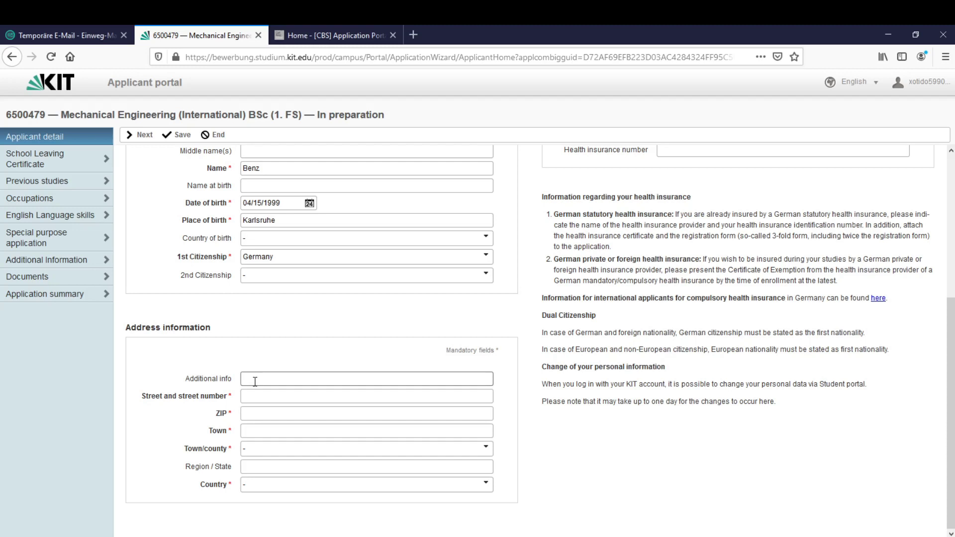
pyautogui.click(263, 393)
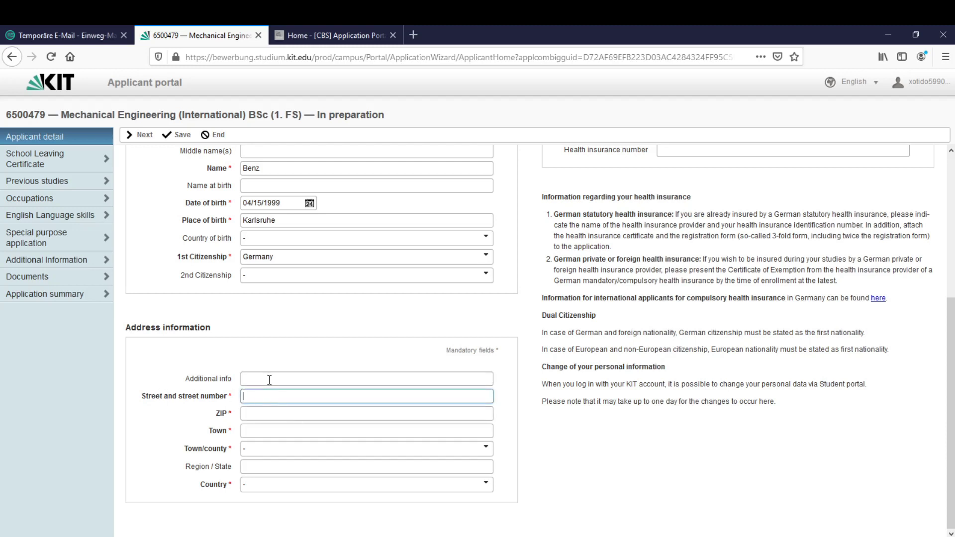
pyautogui.write('rad')
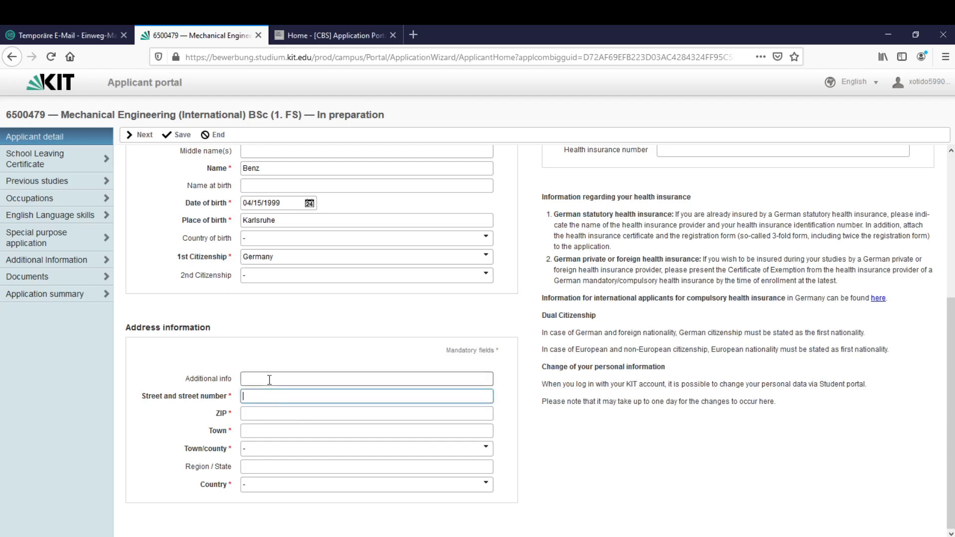
pyautogui.write('Random Street 1')
pyautogui.press('Tab')
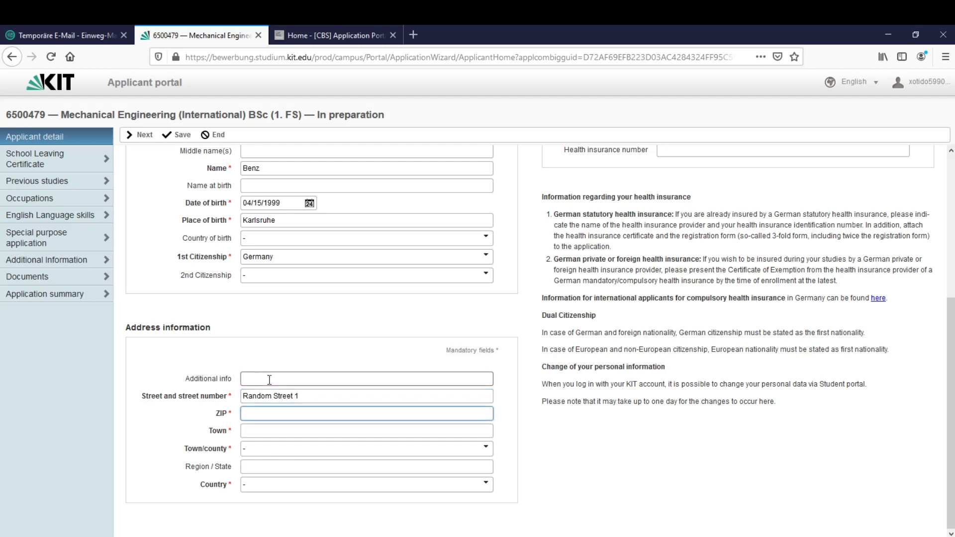
pyautogui.write('123456')
pyautogui.click(278, 432)
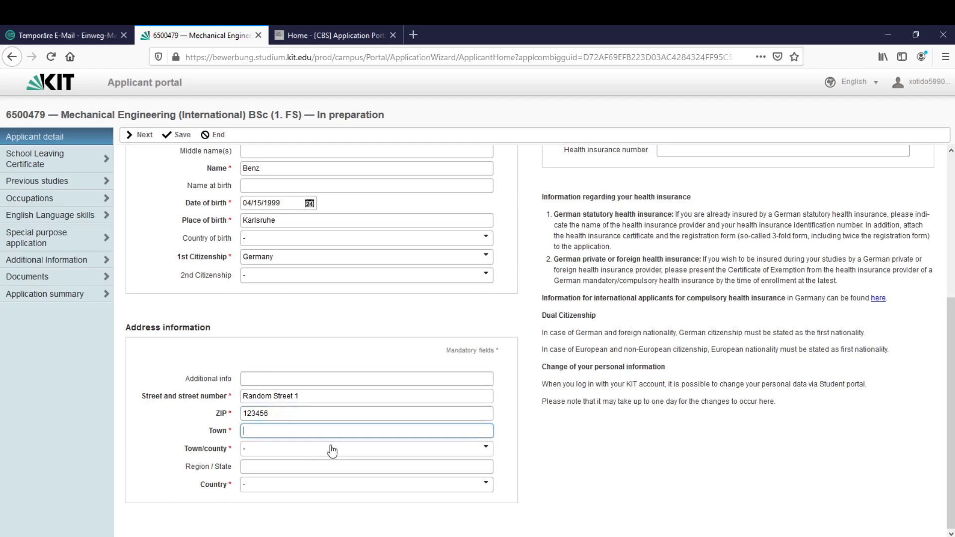
pyautogui.write('Town')
pyautogui.click(238, 443)
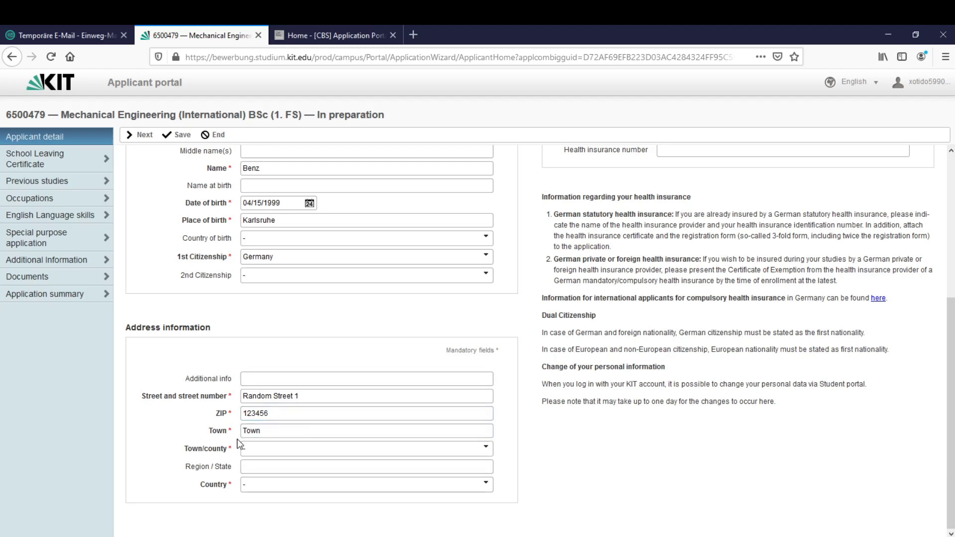
# Step: Choose Albania as the address country, leaving the town/county field unset
pyautogui.click(240, 445)
pyautogui.click(275, 408)
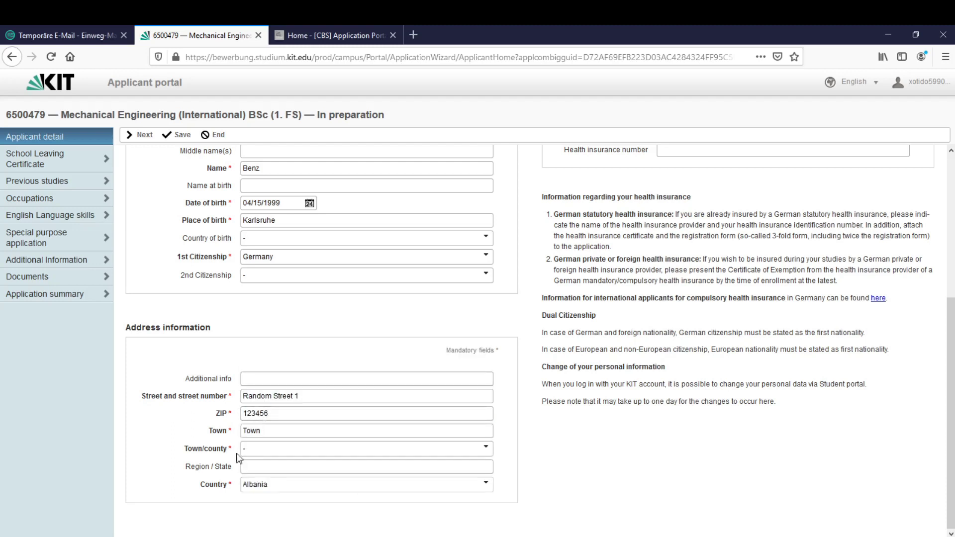
pyautogui.click(273, 448)
pyautogui.scroll(-20, 448, 388)
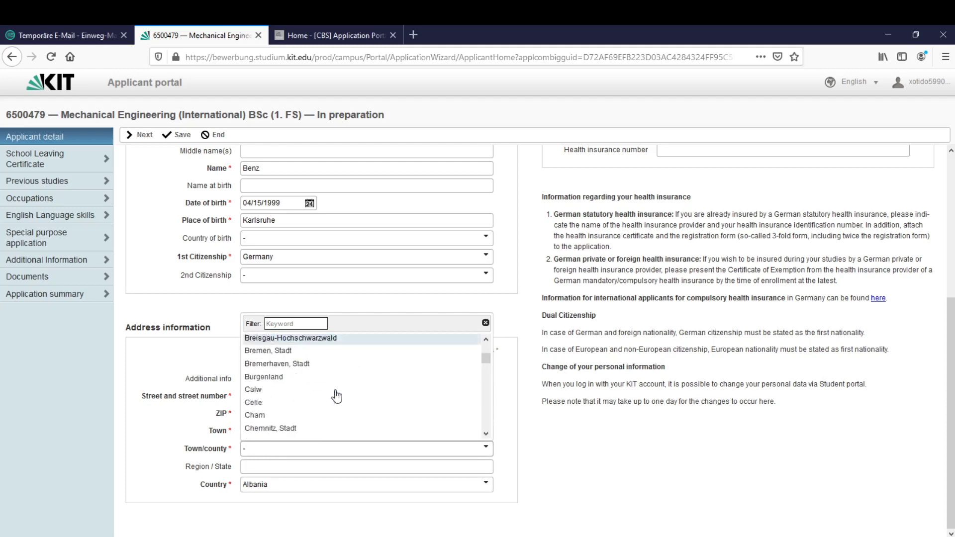
pyautogui.moveTo(485, 361)
pyautogui.mouseDown()
pyautogui.moveTo(487, 398)
pyautogui.moveTo(487, 346)
pyautogui.mouseUp()
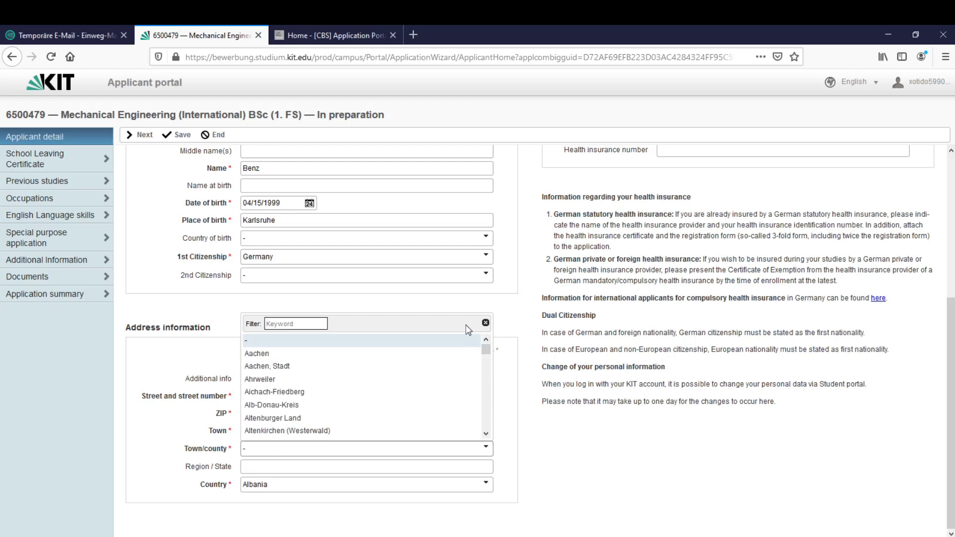
pyautogui.click(403, 342)
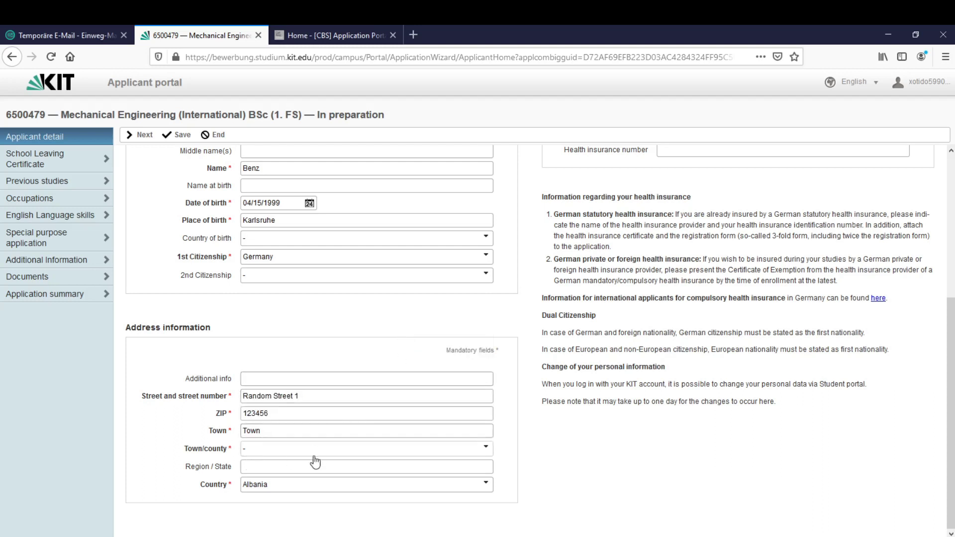
pyautogui.doubleClick(229, 451)
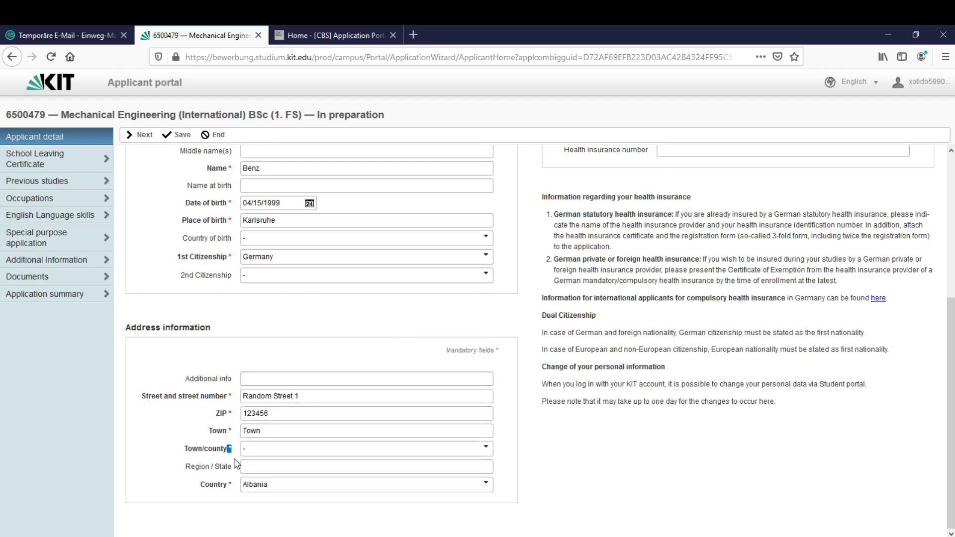
pyautogui.click(533, 497)
# Step: Check the completed applicant details page and advance to the School Leaving Certificate step
pyautogui.scroll(5, 617, 301)
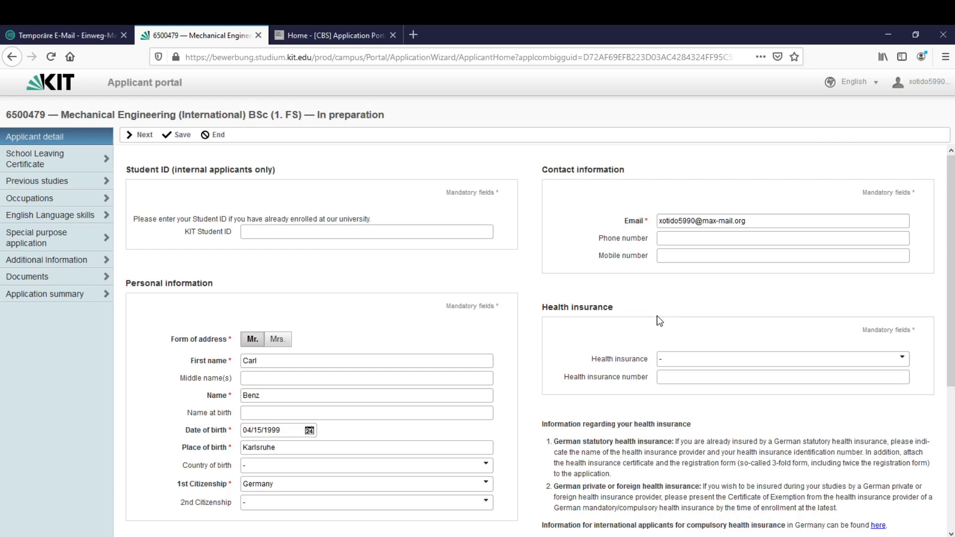
pyautogui.scroll(-4, 646, 343)
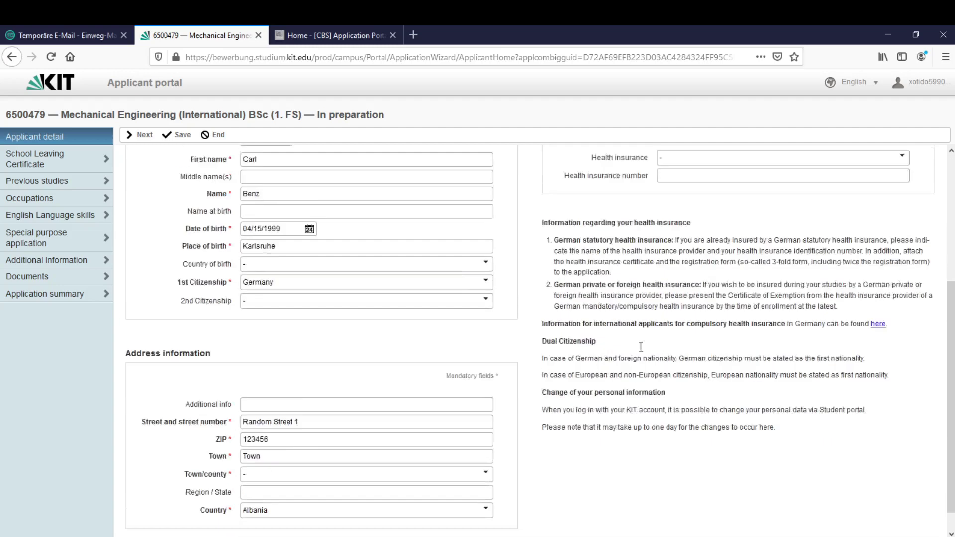
pyautogui.scroll(4, 671, 341)
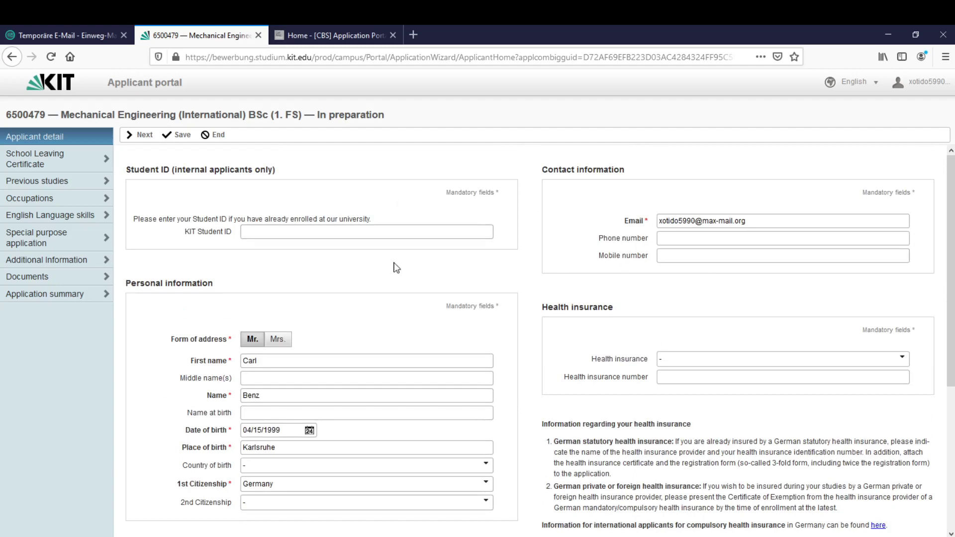
pyautogui.scroll(-5, 425, 318)
pyautogui.scroll(5, 356, 219)
pyautogui.click(145, 137)
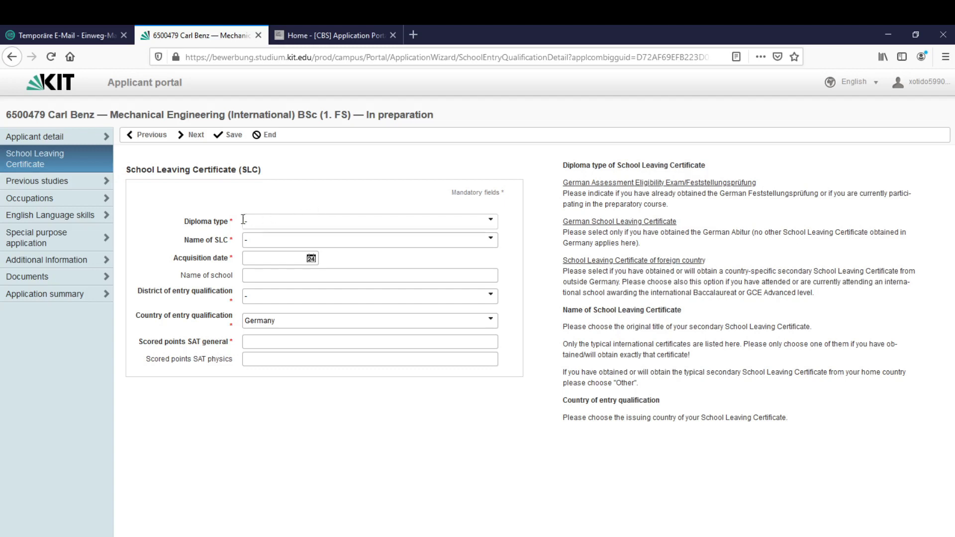
# Step: Open the Diploma type choices on the School Leaving Certificate form
pyautogui.moveTo(184, 221); pyautogui.dragTo(229, 221)
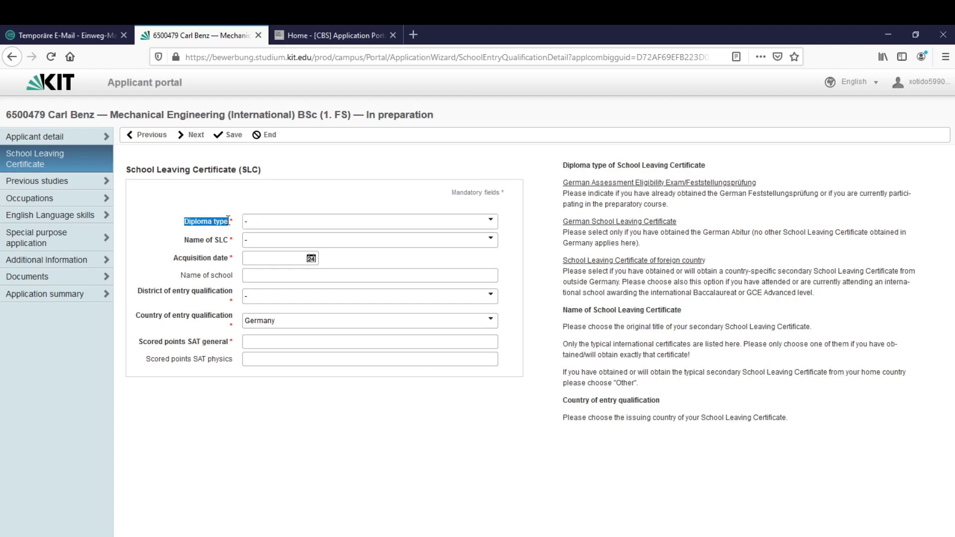
pyautogui.click(266, 225)
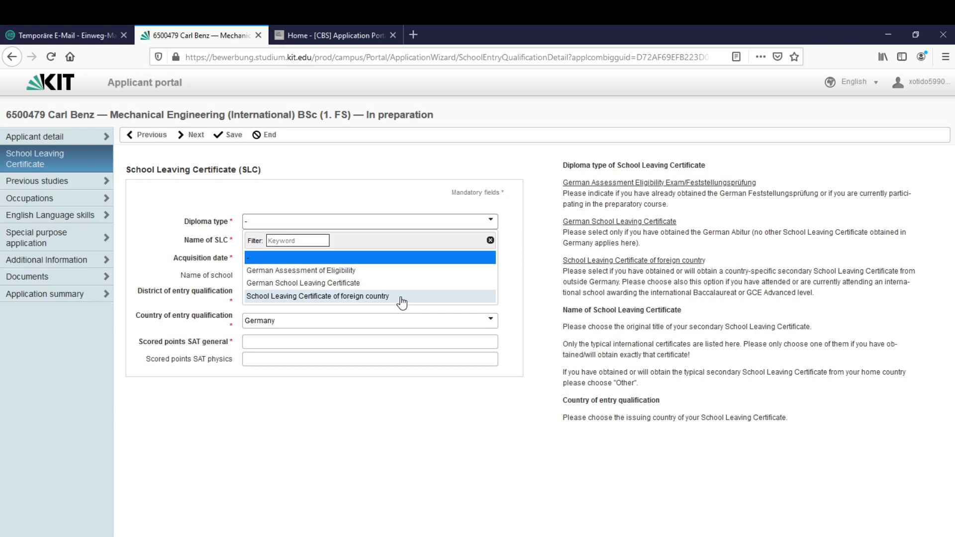
# Step: Set diploma type to German School Leaving Certificate, name German Abitur, acquired 12/06/2019
pyautogui.click(386, 283)
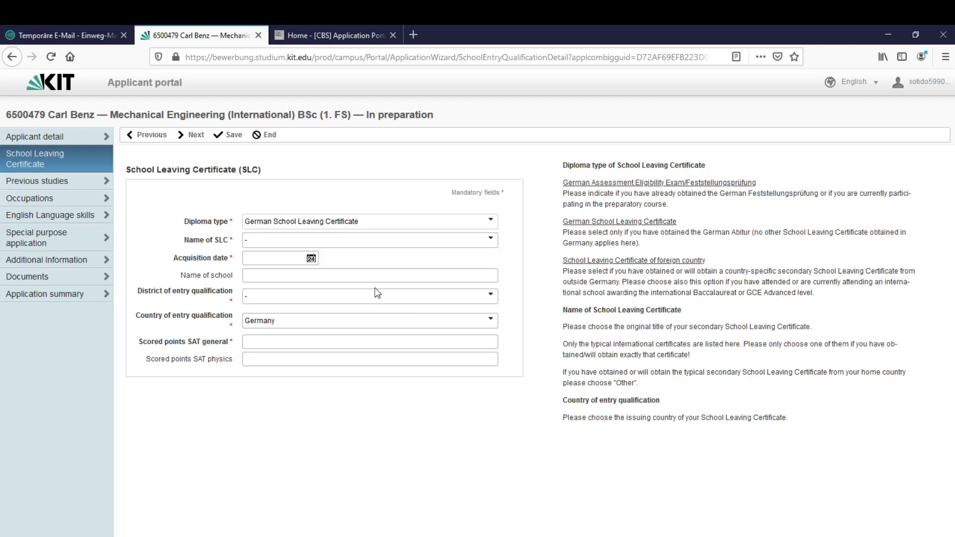
pyautogui.click(369, 240)
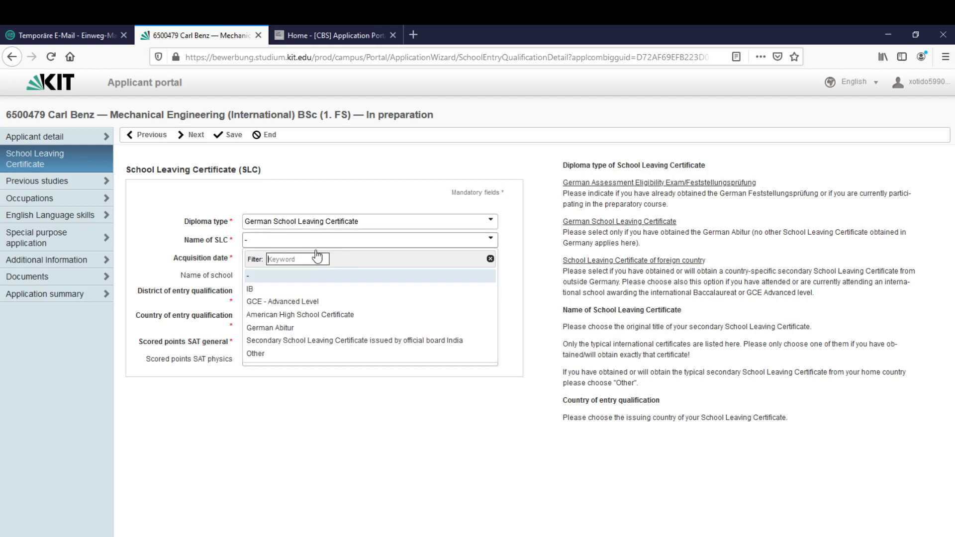
pyautogui.click(362, 328)
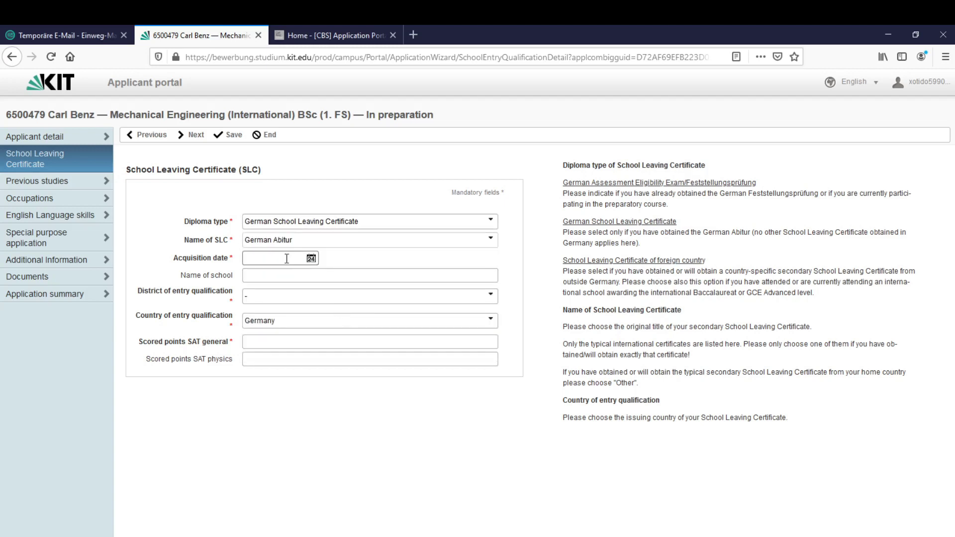
pyautogui.click(312, 259)
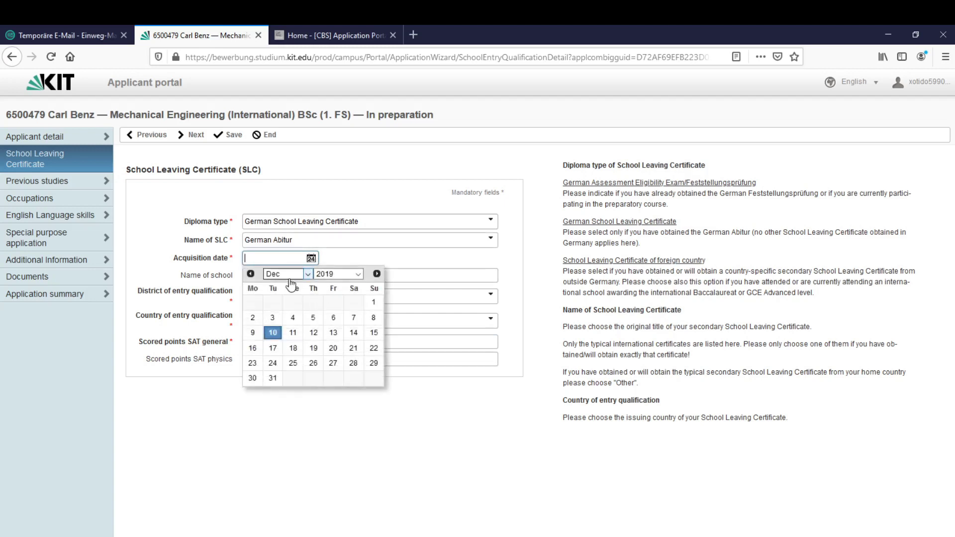
pyautogui.click(333, 318)
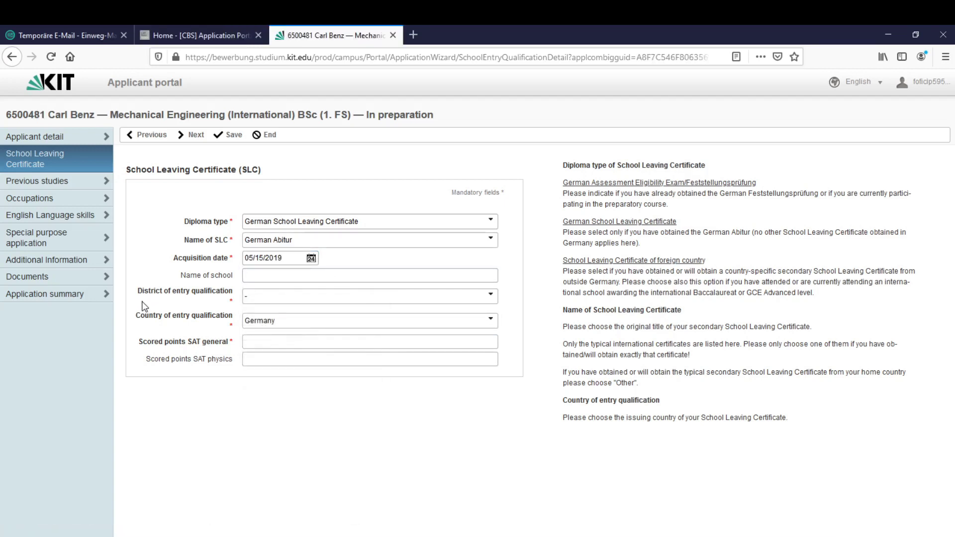
pyautogui.moveTo(138, 291); pyautogui.dragTo(255, 301)
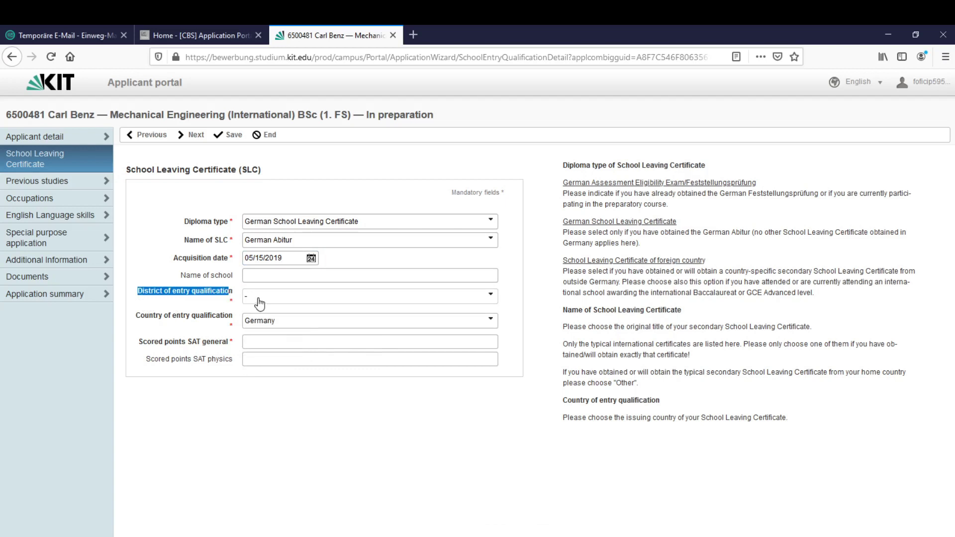
# Step: Set Finland as the country of entry qualification, leaving the district unset
pyautogui.click(263, 301)
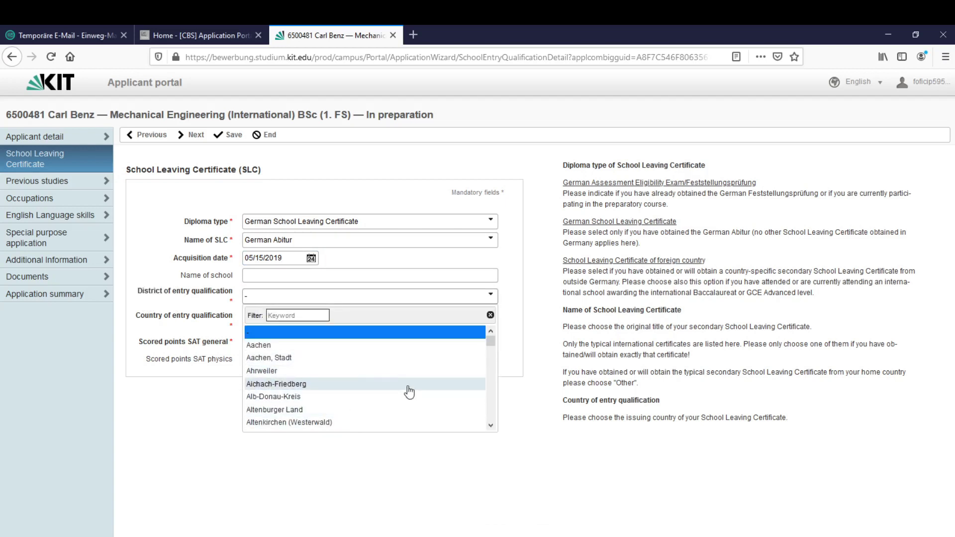
pyautogui.scroll(-5, 412, 385)
pyautogui.scroll(-5, 408, 380)
pyautogui.click(409, 333)
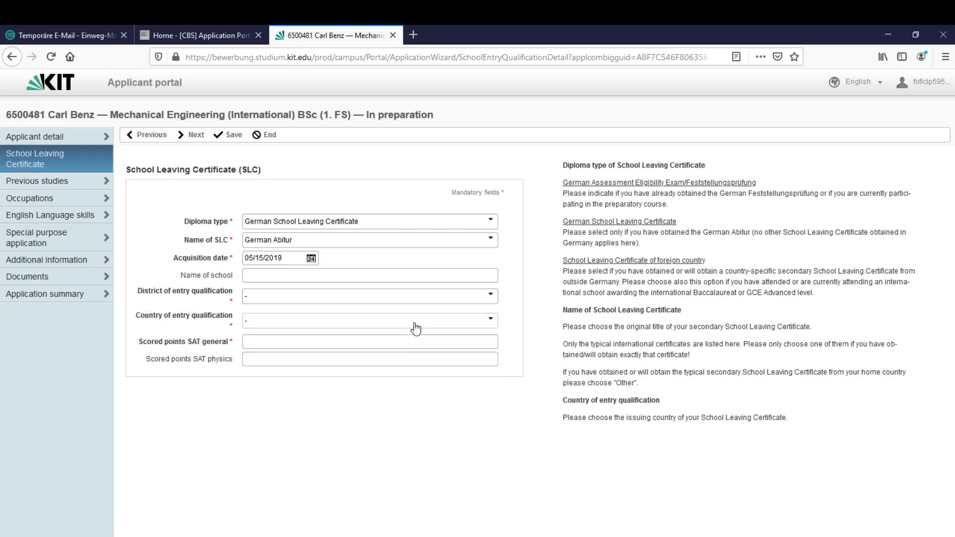
pyautogui.click(413, 323)
pyautogui.scroll(-2, 402, 387)
pyautogui.click(402, 390)
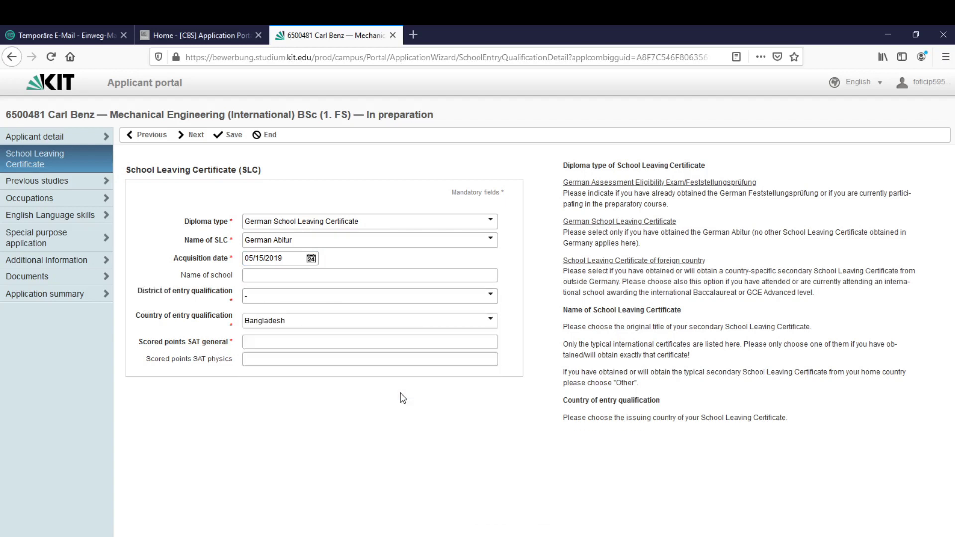
pyautogui.click(323, 298)
pyautogui.scroll(-8, 339, 369)
pyautogui.scroll(10, 337, 375)
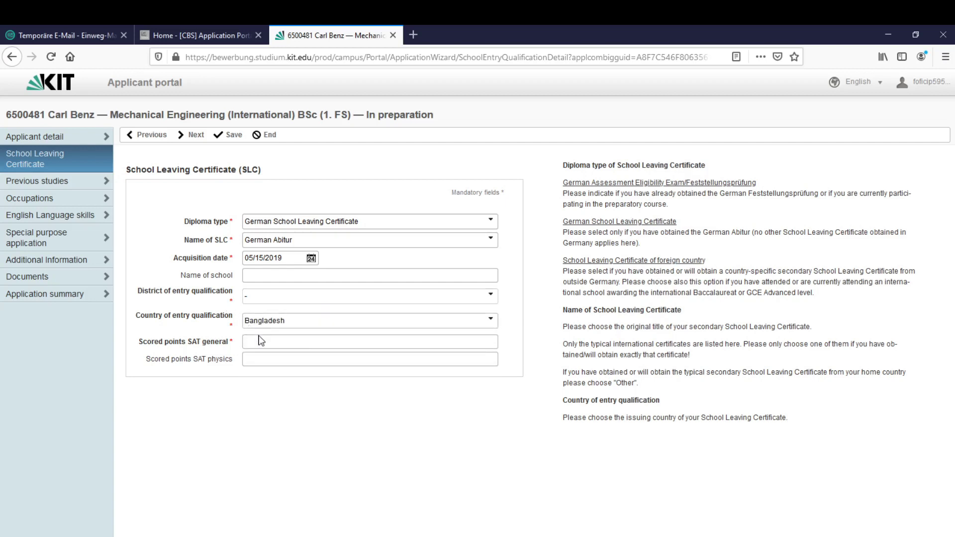
pyautogui.click(263, 342)
pyautogui.moveTo(139, 343); pyautogui.dragTo(236, 351)
# Step: Enter 0 as the SAT general score
pyautogui.click(239, 350)
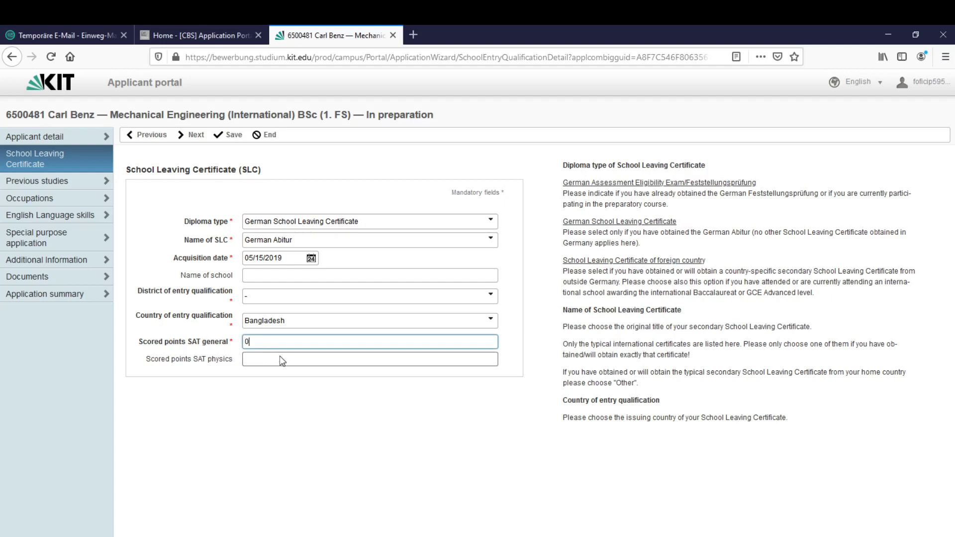
pyautogui.write('0')
pyautogui.click(293, 433)
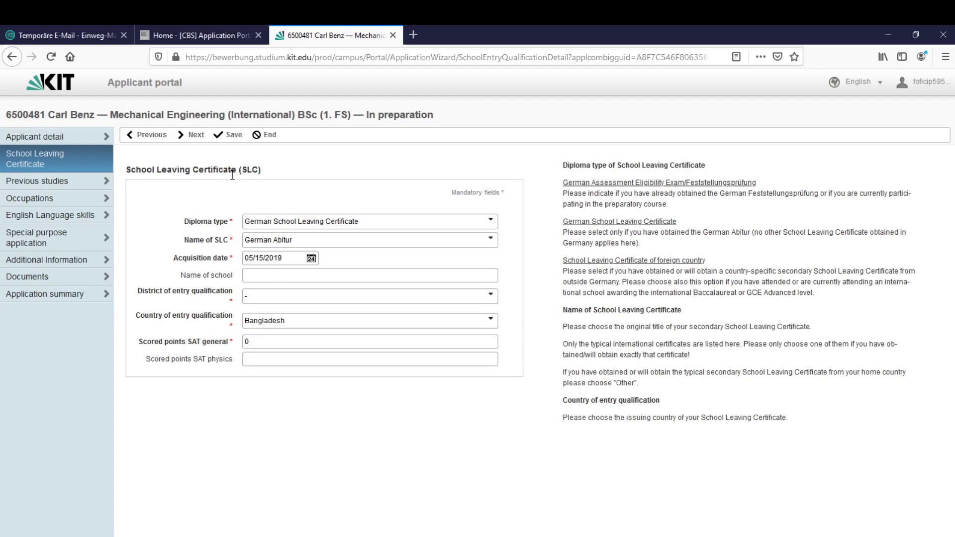
pyautogui.click(284, 365)
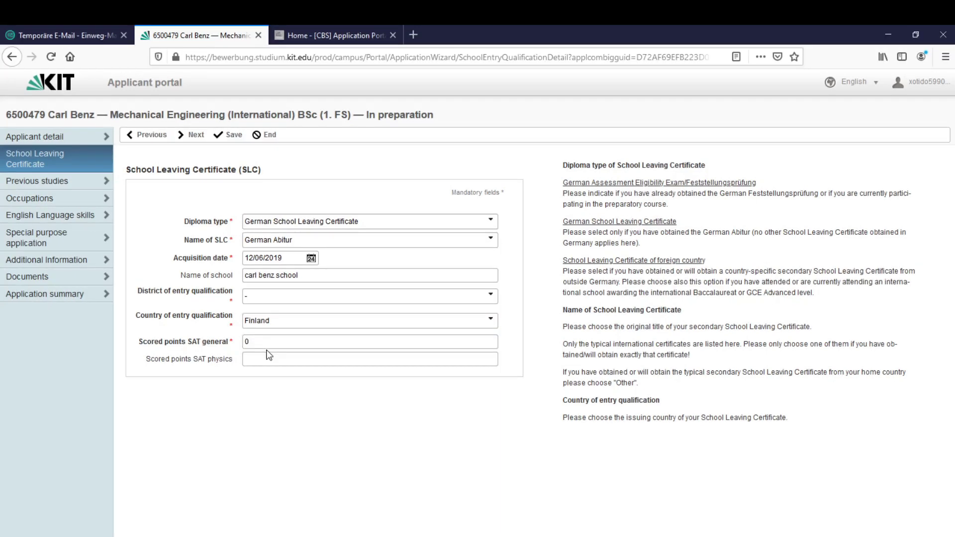
pyautogui.tripleClick(565, 164)
pyautogui.click(755, 280)
# Step: On Previous studies, set Study periods to 'No previous study periods existing' and continue to Occupations
pyautogui.click(194, 135)
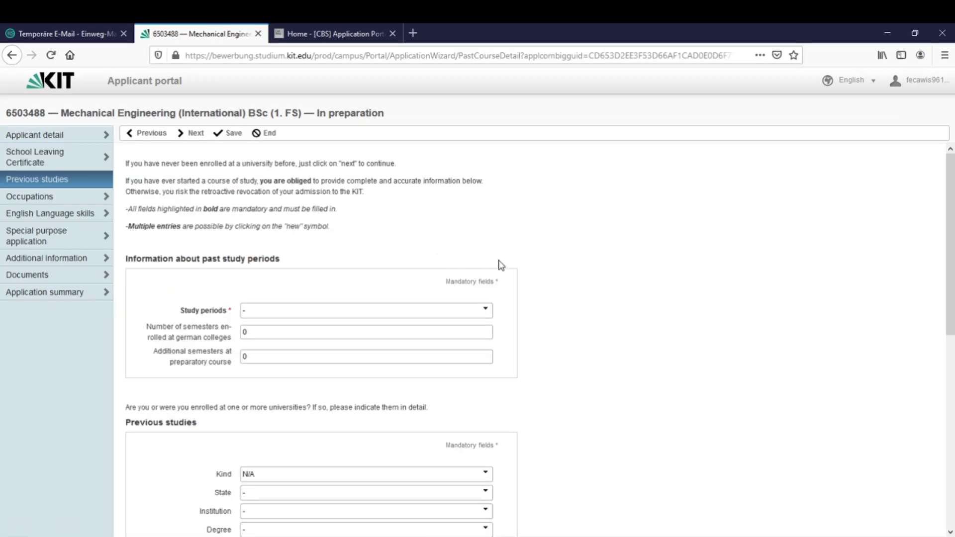
pyautogui.scroll(-5, 557, 266)
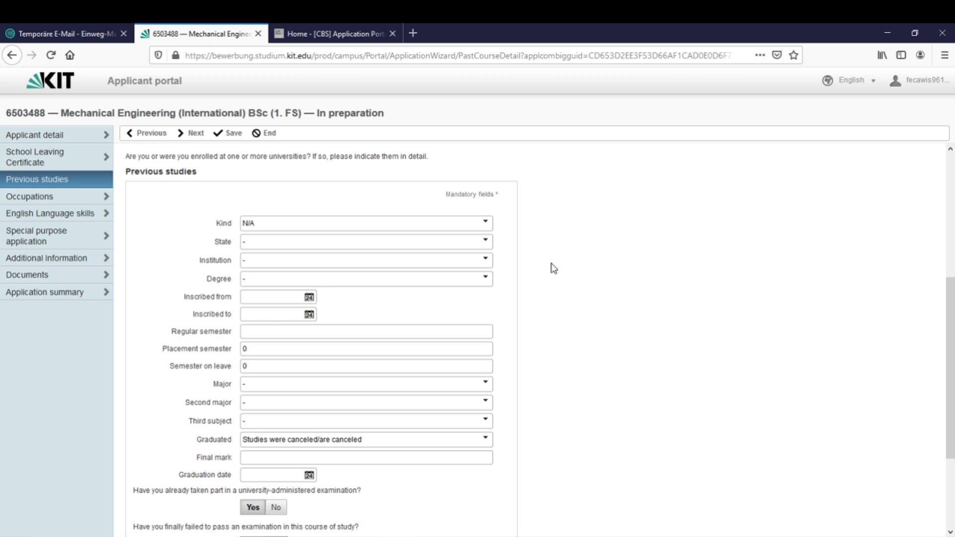
pyautogui.scroll(5, 553, 279)
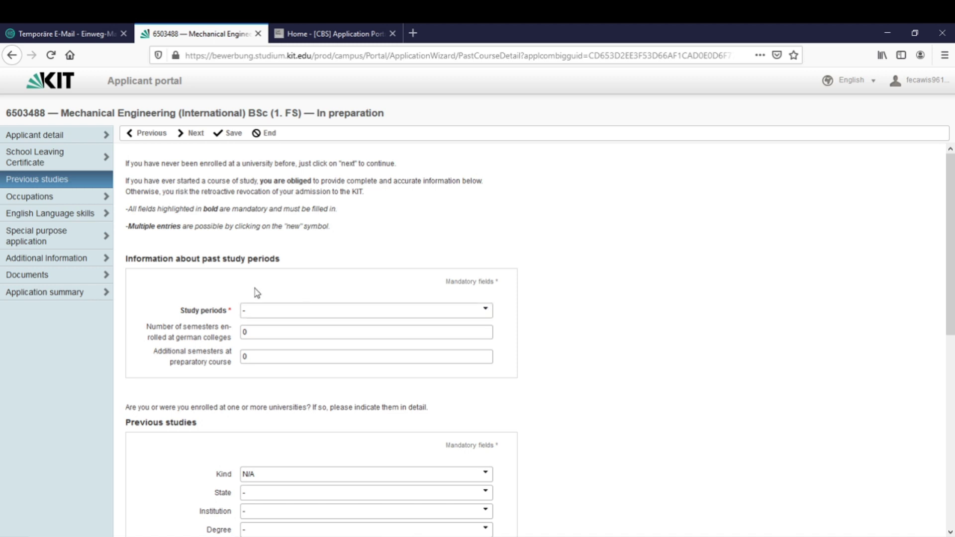
pyautogui.moveTo(245, 310); pyautogui.dragTo(241, 315)
pyautogui.click(252, 315)
pyautogui.click(251, 315)
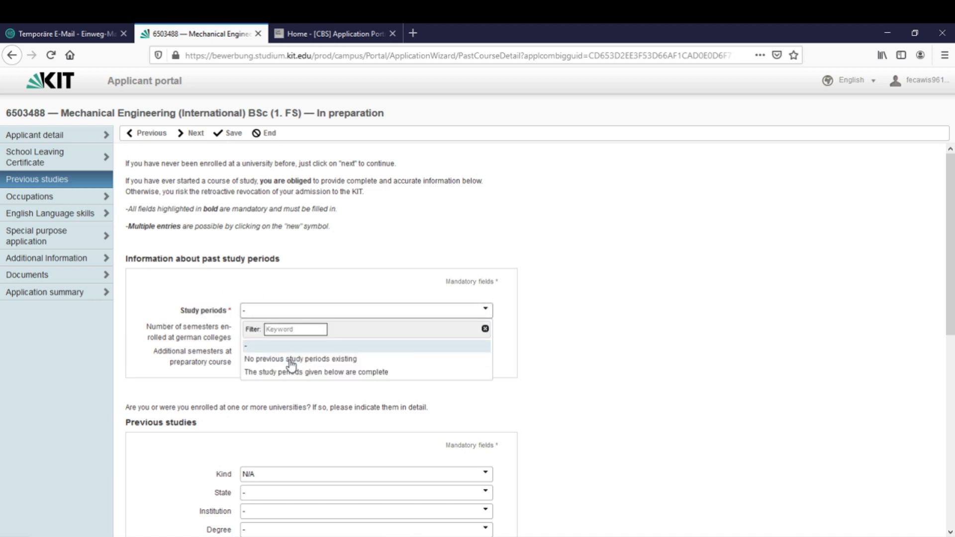
pyautogui.click(301, 360)
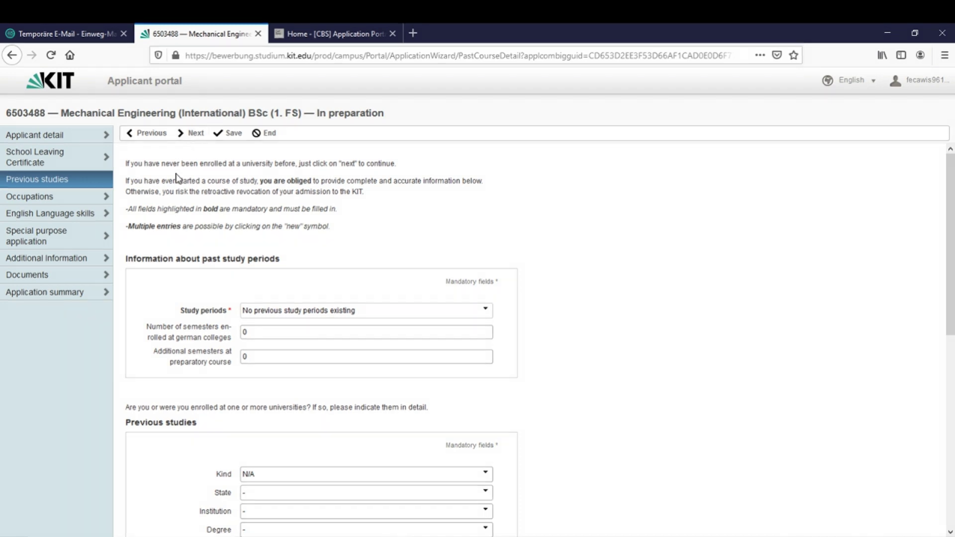
pyautogui.click(195, 134)
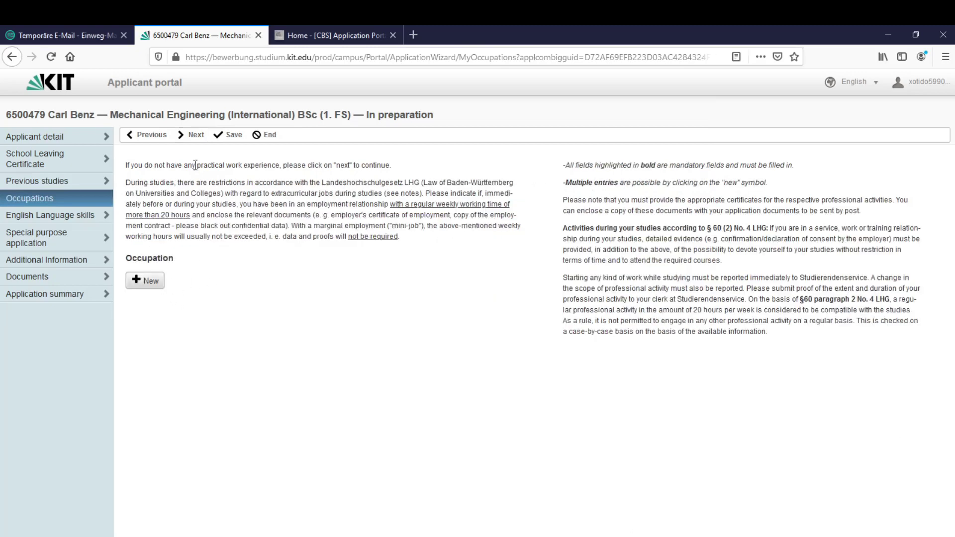
# Step: Skip the Occupations page without adding any entry
pyautogui.click(197, 137)
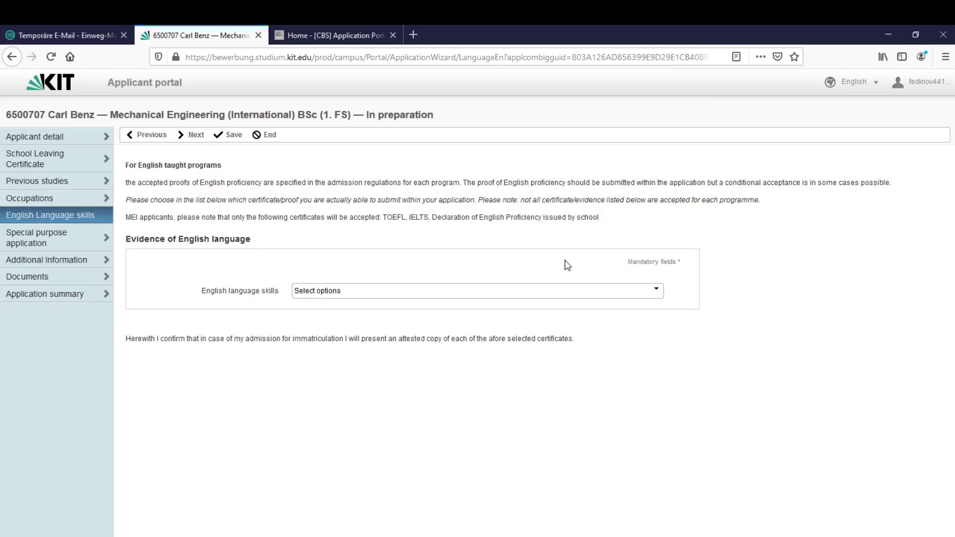
# Step: Tick TOEFL internet-based test (90 points) as the English proficiency certificate
pyautogui.doubleClick(399, 219)
pyautogui.click(410, 292)
pyautogui.scroll(-6, 393, 386)
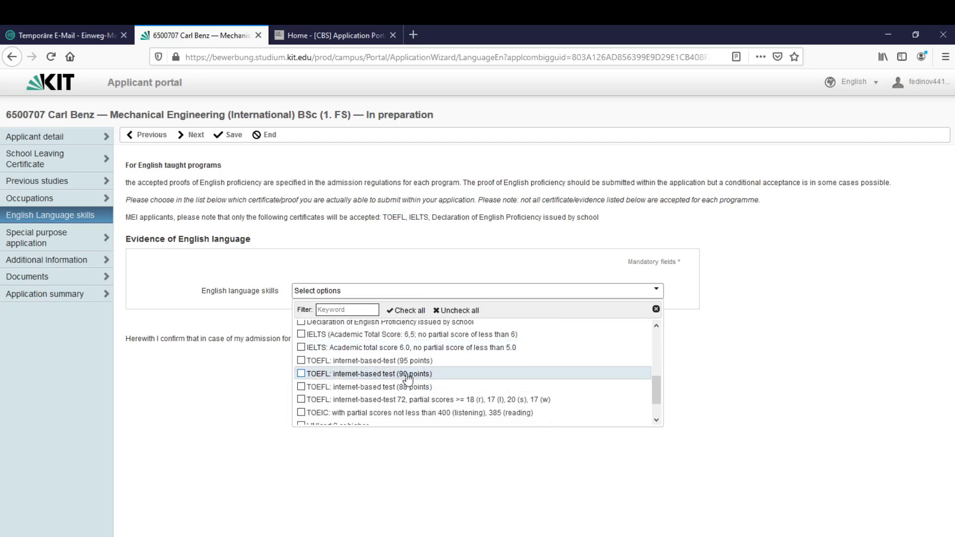
pyautogui.click(389, 379)
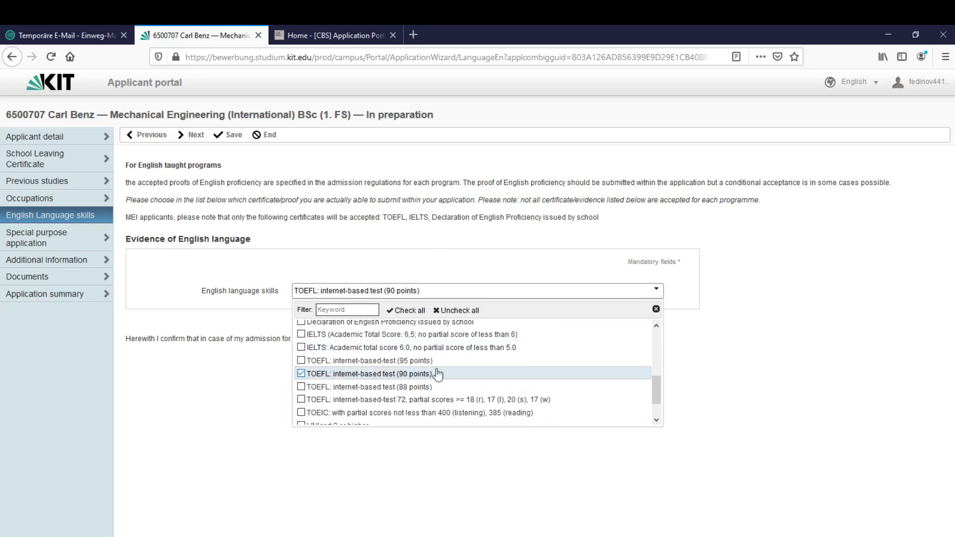
# Step: Close the certificate list and advance past English skills and special purpose application
pyautogui.scroll(3, 450, 377)
pyautogui.scroll(1, 452, 378)
pyautogui.scroll(-4, 453, 378)
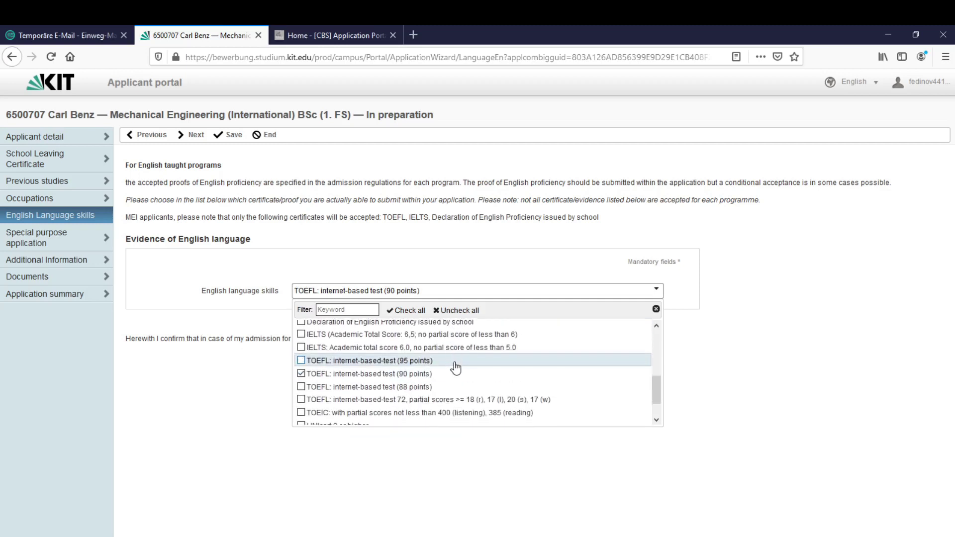
pyautogui.scroll(-1, 450, 368)
pyautogui.moveTo(406, 218); pyautogui.dragTo(408, 218)
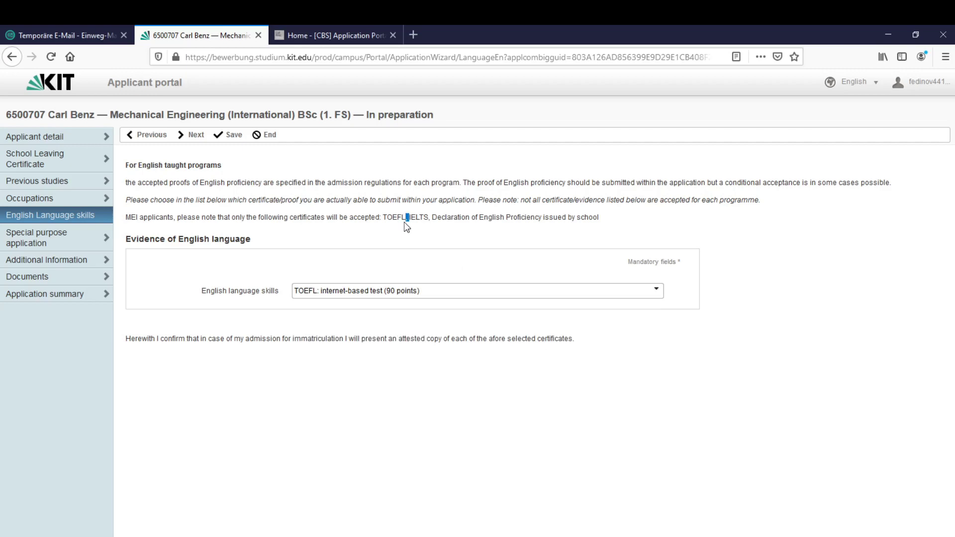
pyautogui.click(180, 135)
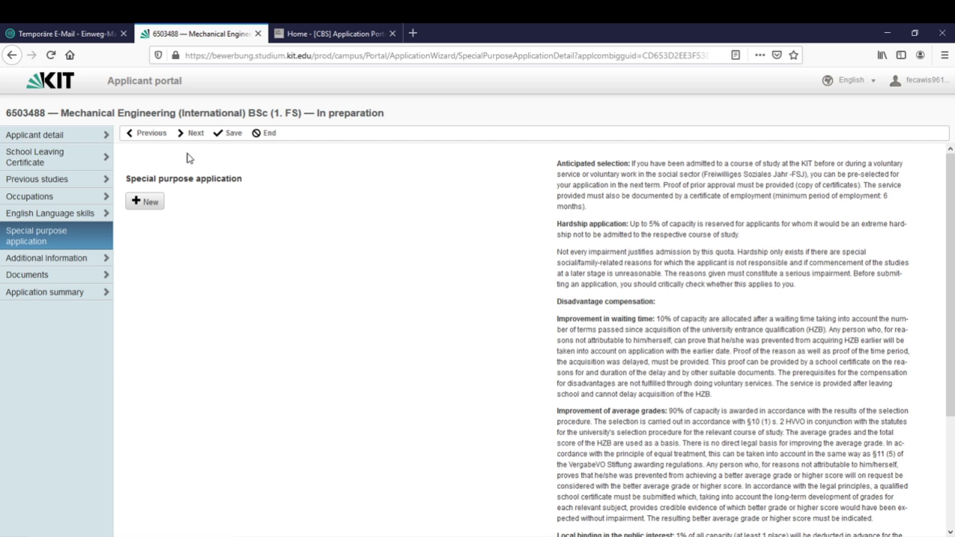
pyautogui.click(196, 134)
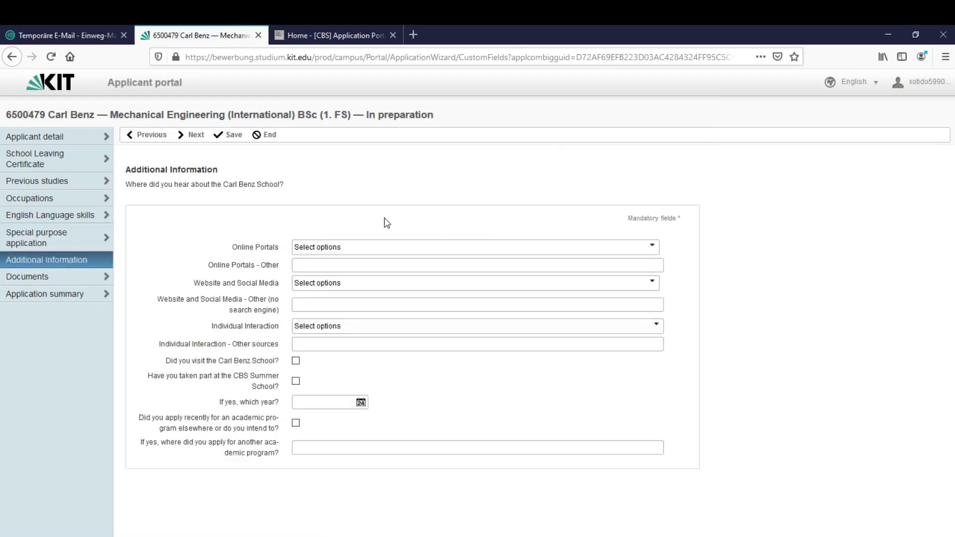
# Step: Read the question on hearing of the school and pick collegeboard.org under Online Portals
pyautogui.doubleClick(137, 172)
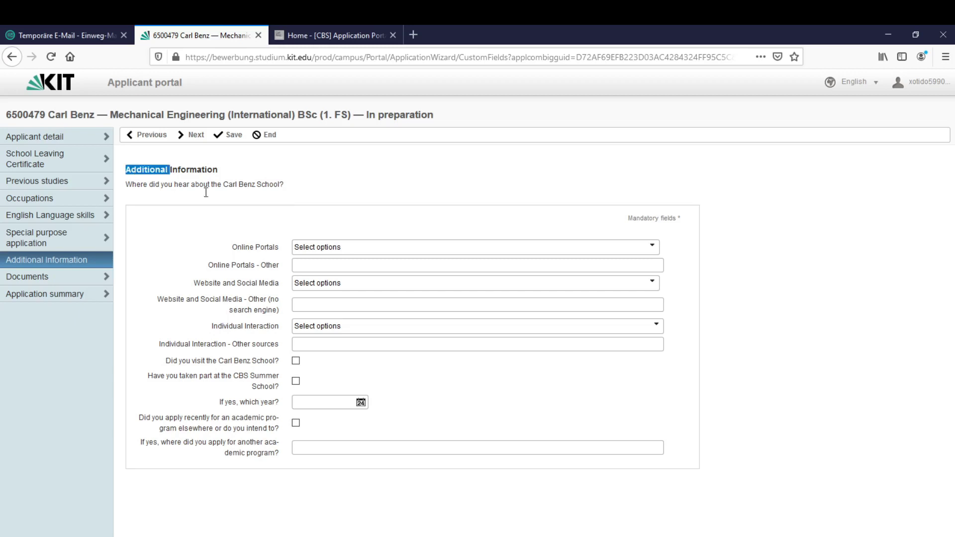
pyautogui.click(333, 205)
pyautogui.moveTo(127, 184); pyautogui.dragTo(266, 196)
pyautogui.click(282, 204)
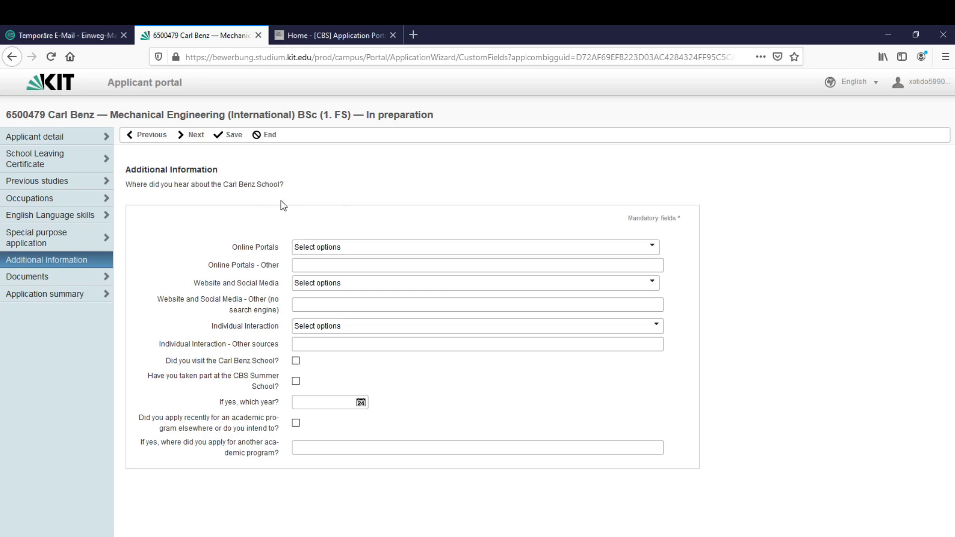
pyautogui.click(335, 249)
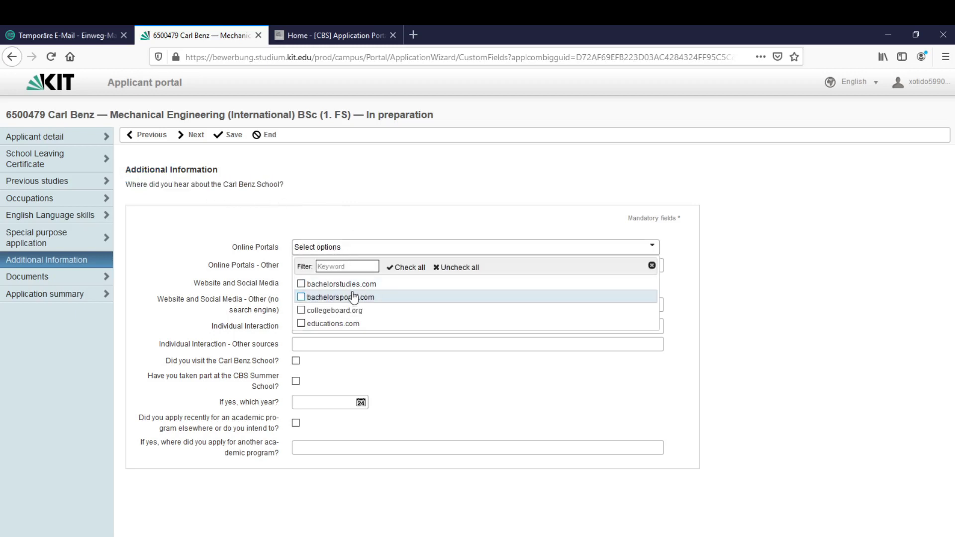
pyautogui.click(401, 238)
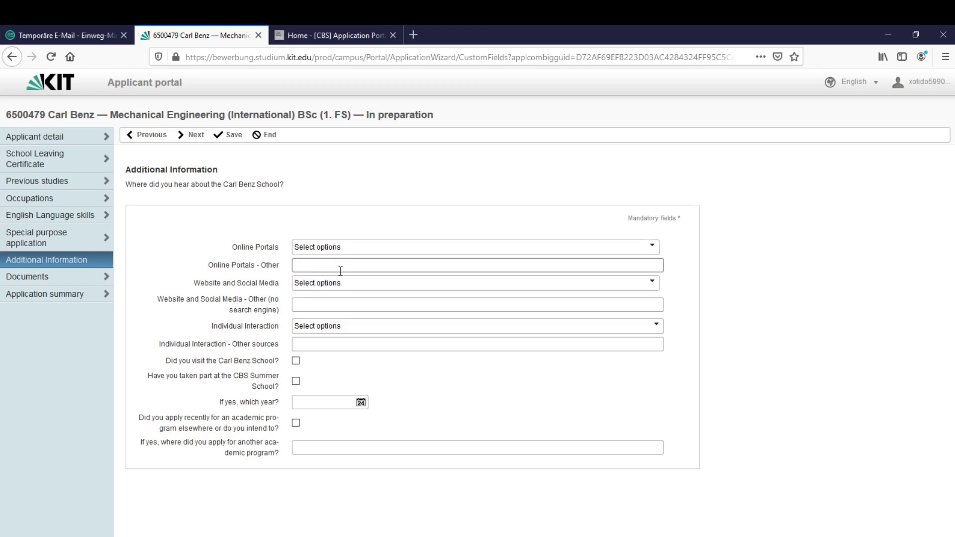
pyautogui.click(315, 245)
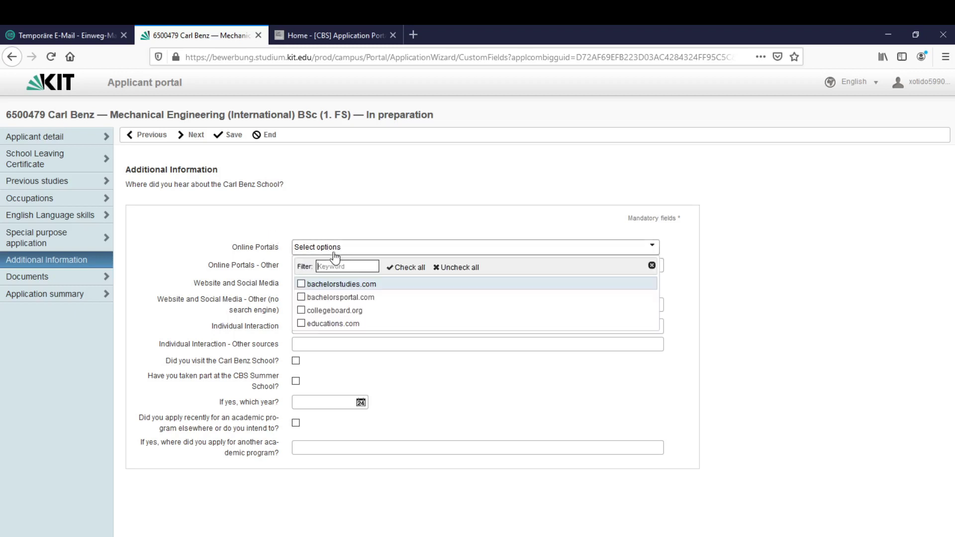
pyautogui.click(301, 311)
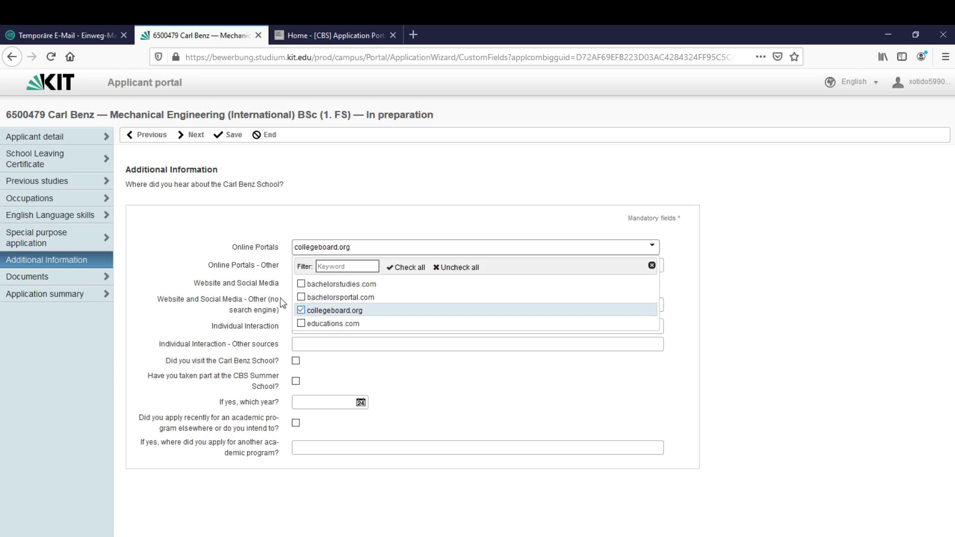
pyautogui.click(289, 301)
# Step: Tick the Carl Benz School Instagram channel and Friends as further sources
pyautogui.click(313, 288)
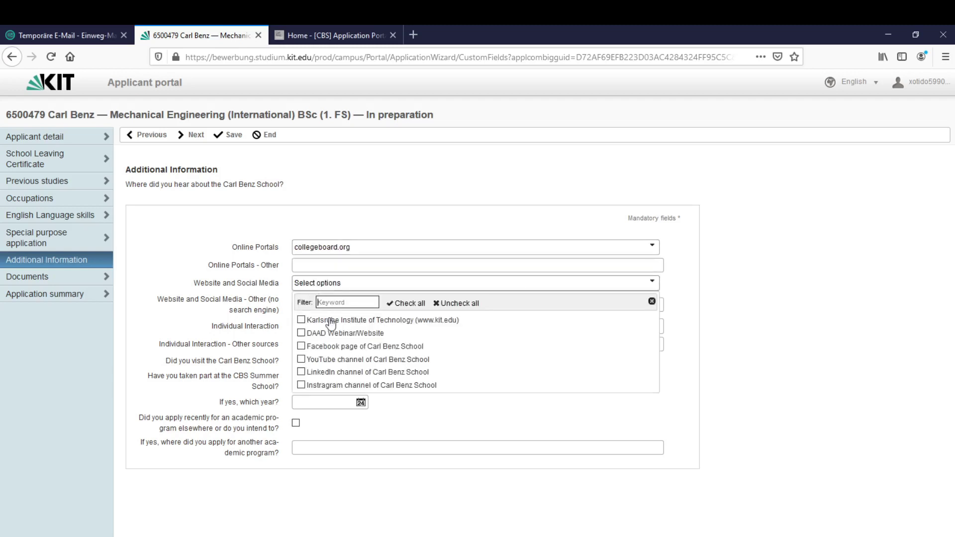
pyautogui.click(301, 386)
pyautogui.click(273, 340)
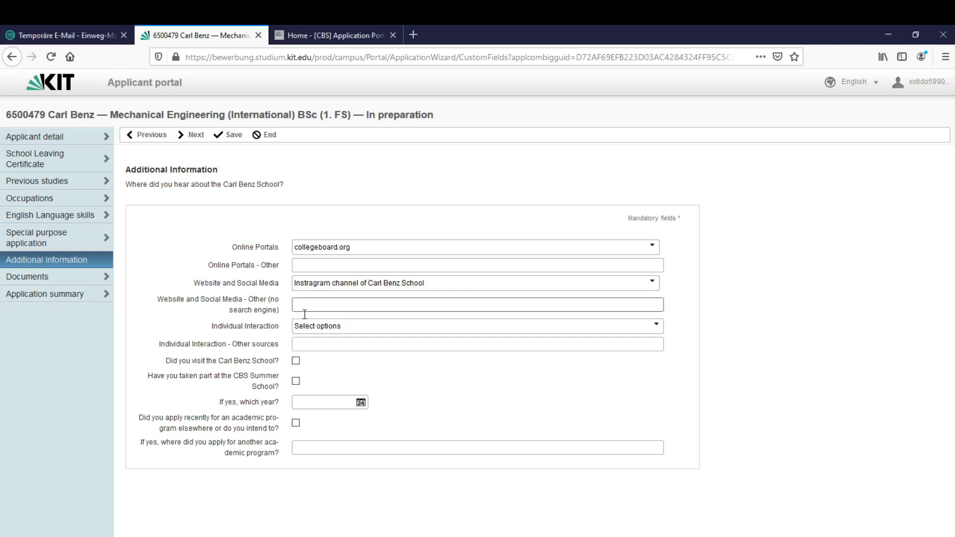
pyautogui.click(306, 326)
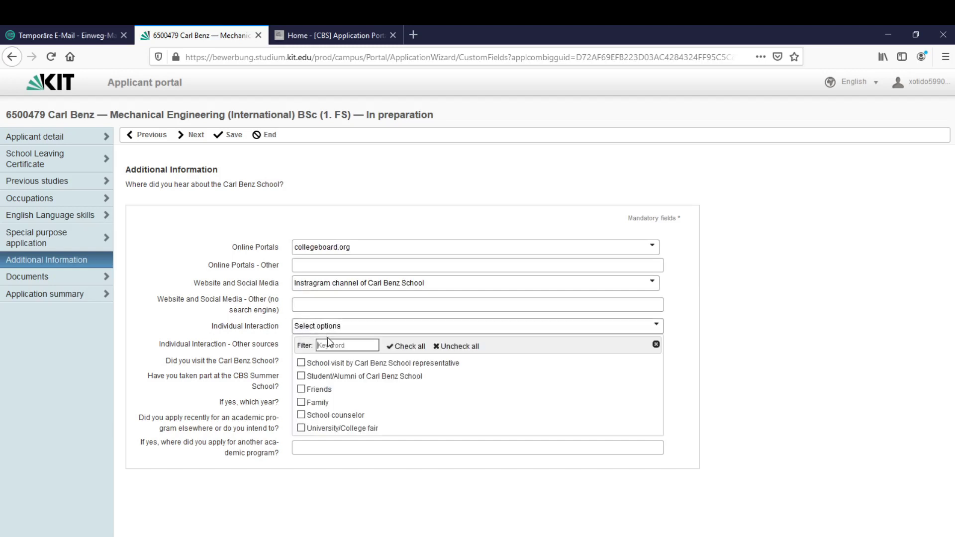
pyautogui.click(302, 389)
pyautogui.click(254, 345)
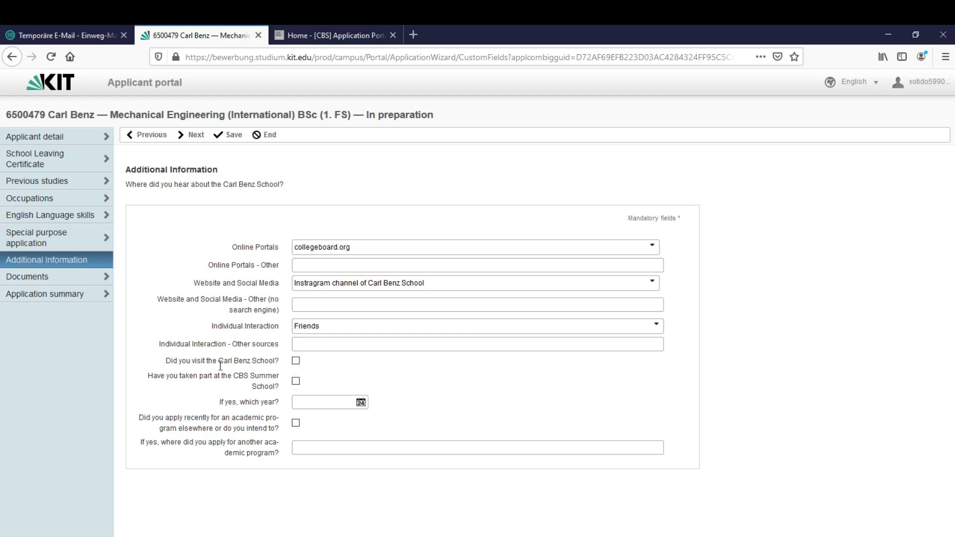
pyautogui.moveTo(219, 376); pyautogui.dragTo(277, 390)
pyautogui.click(274, 394)
# Step: Advance to Application Documents, review the four mandatory documents, and add a new document entry
pyautogui.click(208, 142)
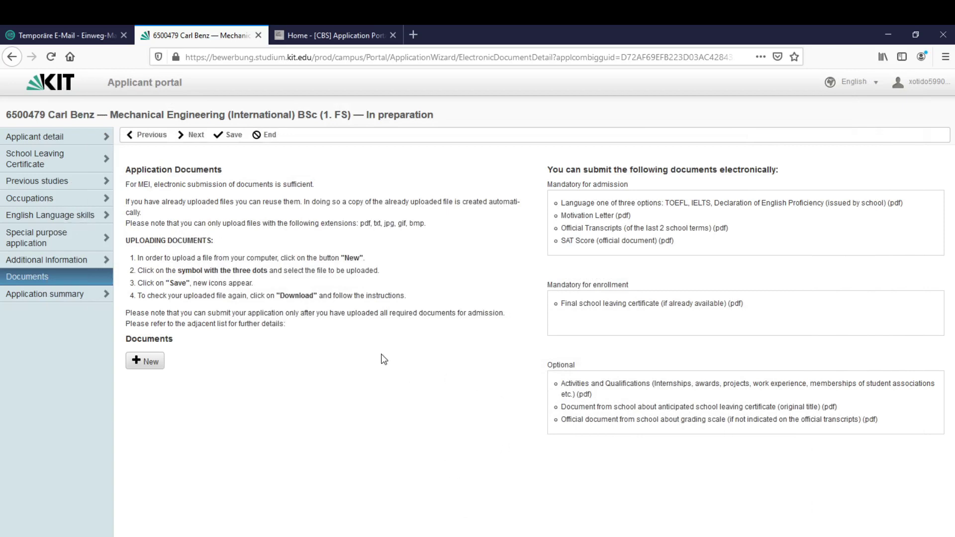
pyautogui.doubleClick(558, 187)
pyautogui.moveTo(561, 203); pyautogui.dragTo(686, 250)
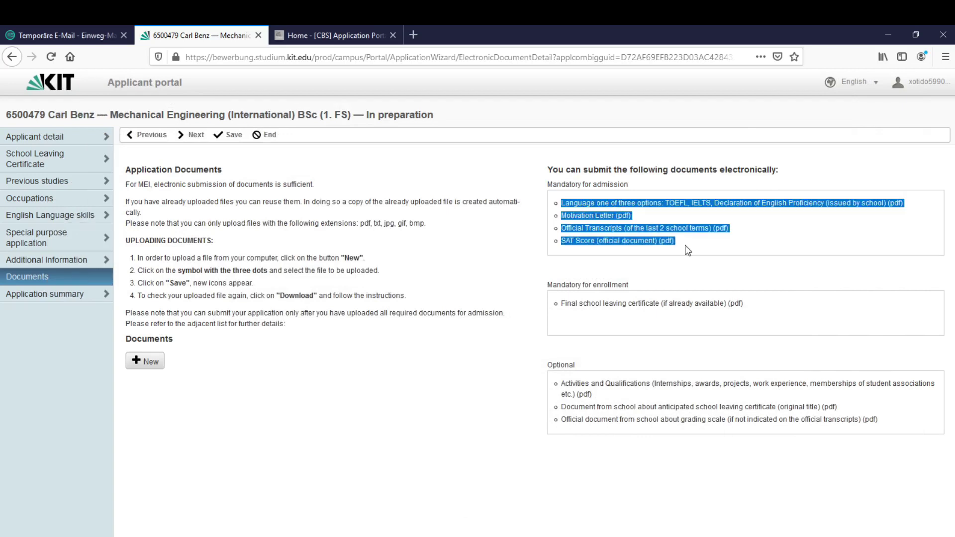
pyautogui.click(687, 249)
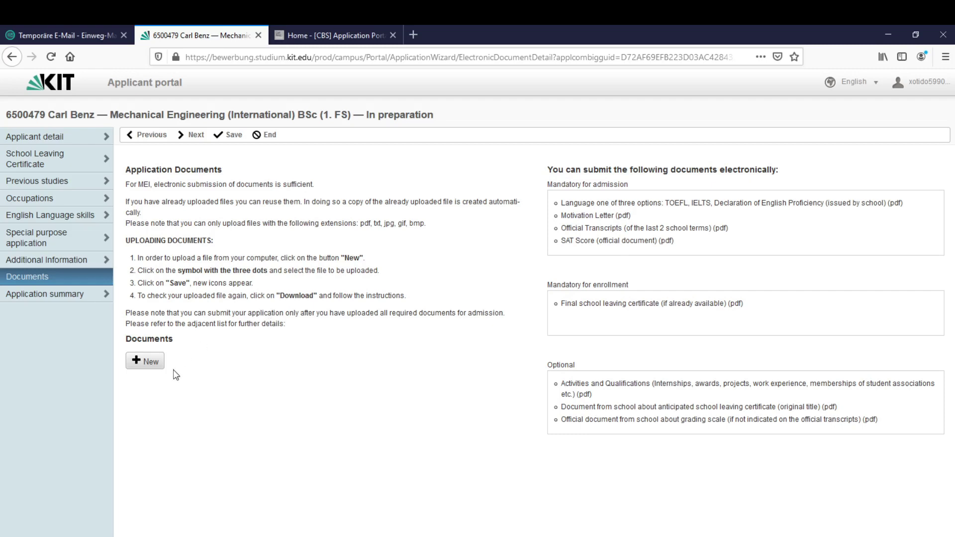
pyautogui.click(151, 362)
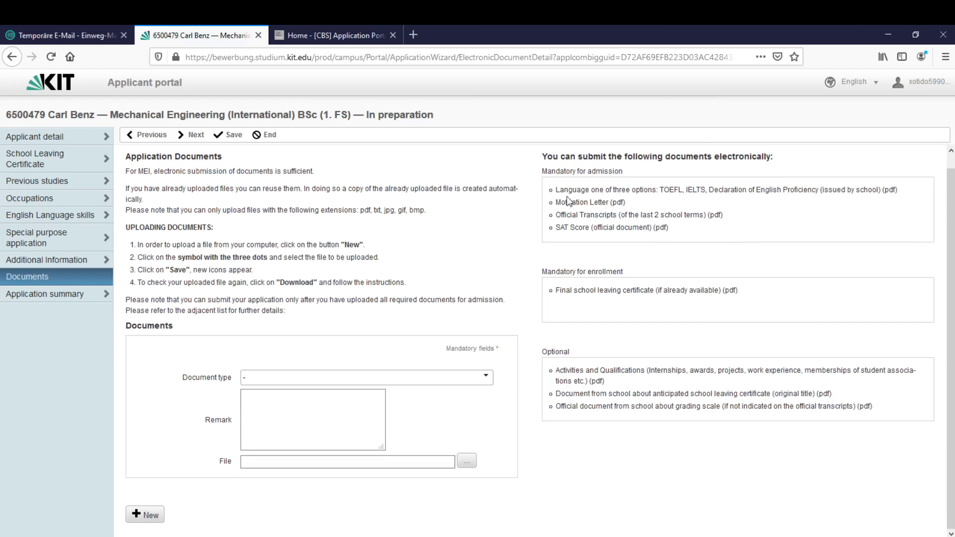
pyautogui.moveTo(556, 190); pyautogui.dragTo(600, 201)
# Step: Review the Official Transcripts and SAT Score lines in the required documents list
pyautogui.click(586, 214)
pyautogui.doubleClick(564, 215)
pyautogui.click(583, 227)
pyautogui.doubleClick(582, 228)
# Step: Upload motivation_Letter.pdf from CBS APPLICATION as the Motivation Letter and add a new entry
pyautogui.click(479, 379)
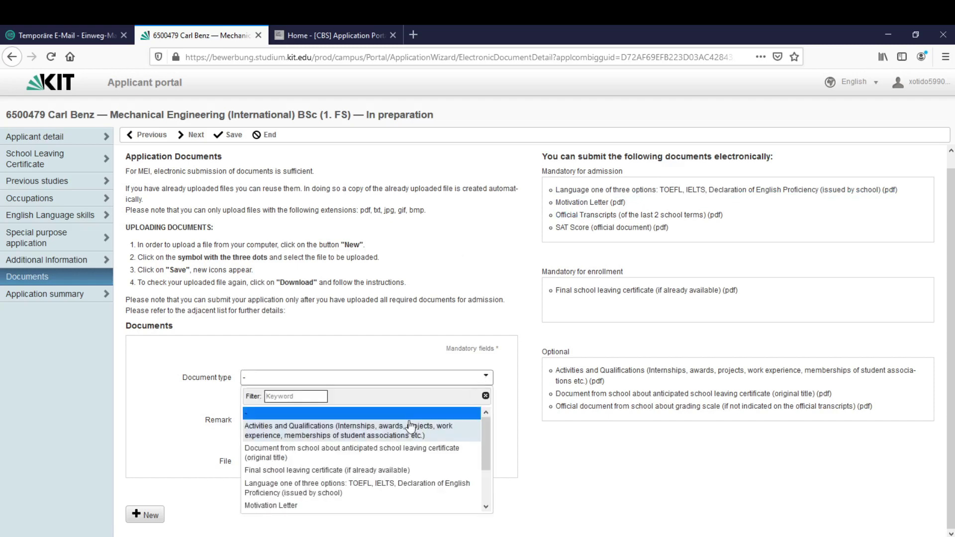
pyautogui.click(347, 456)
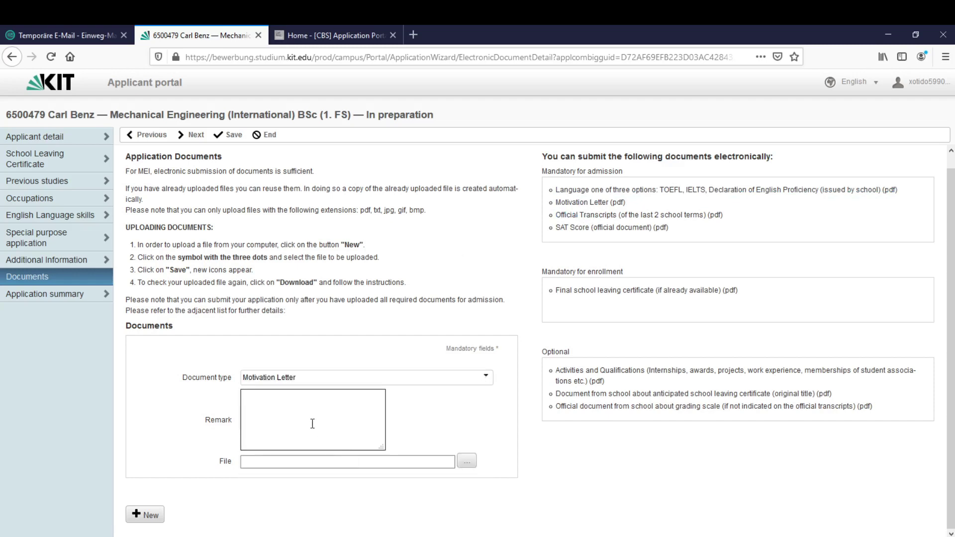
pyautogui.click(466, 461)
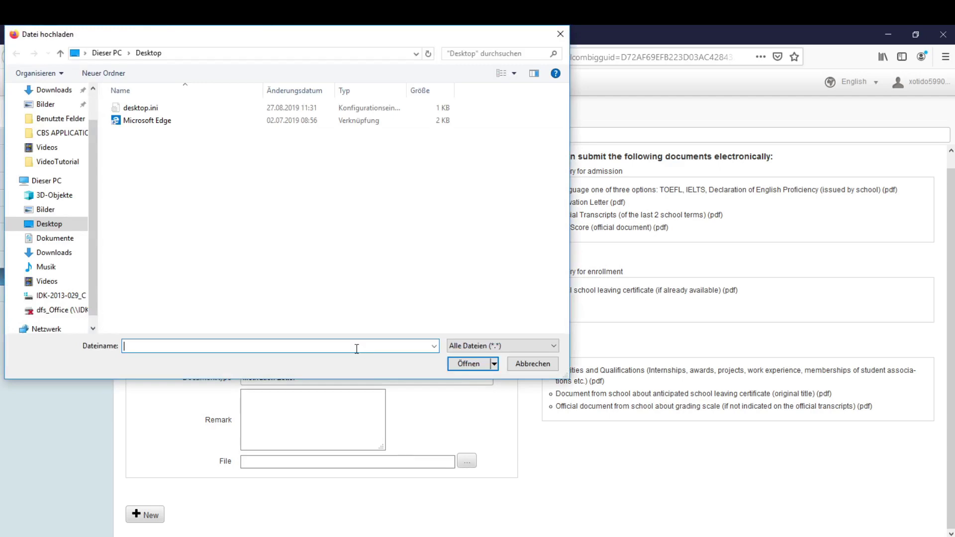
pyautogui.click(59, 132)
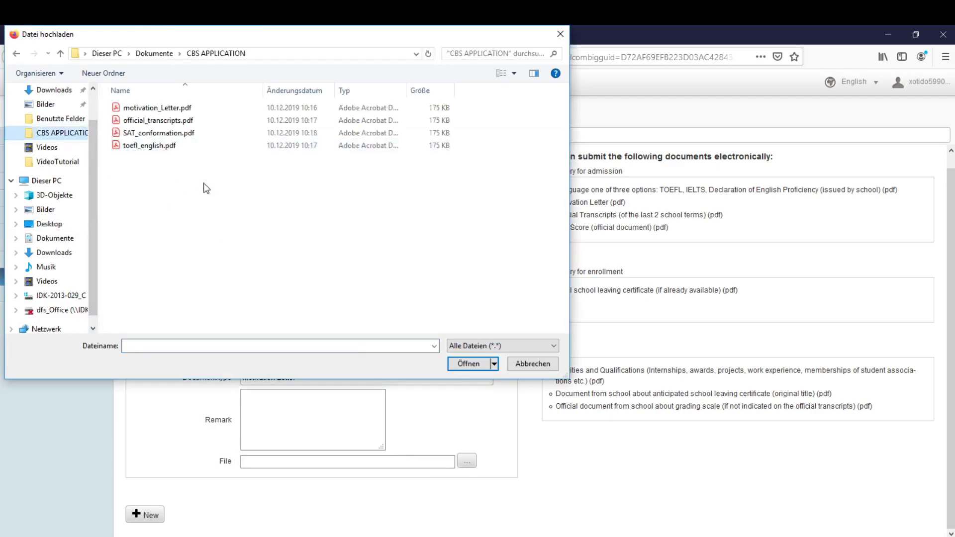
pyautogui.click(199, 108)
pyautogui.click(470, 364)
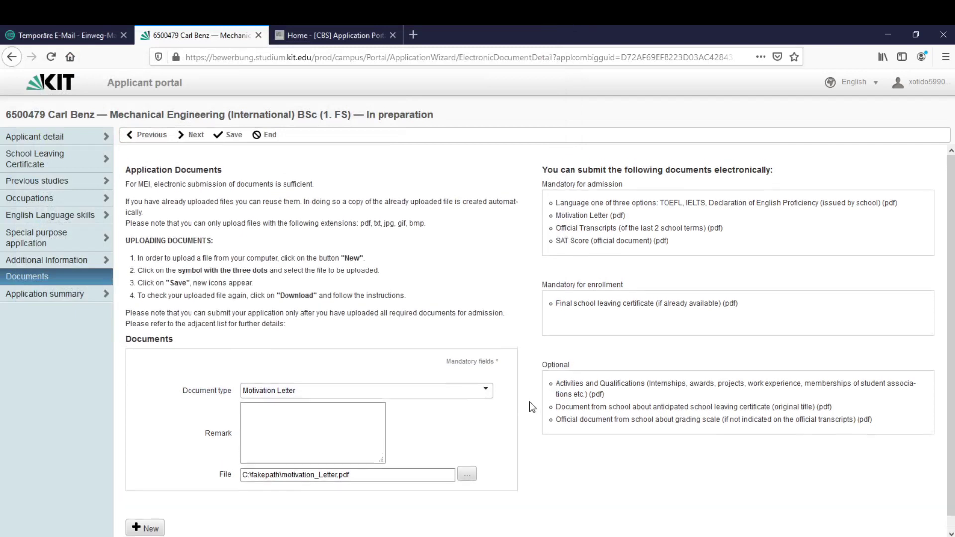
pyautogui.click(148, 520)
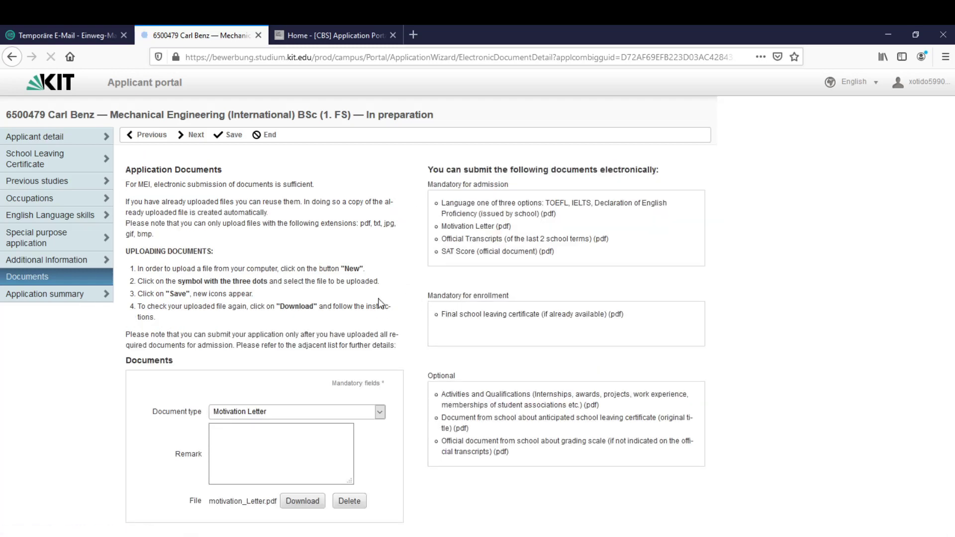
pyautogui.scroll(-4, 390, 309)
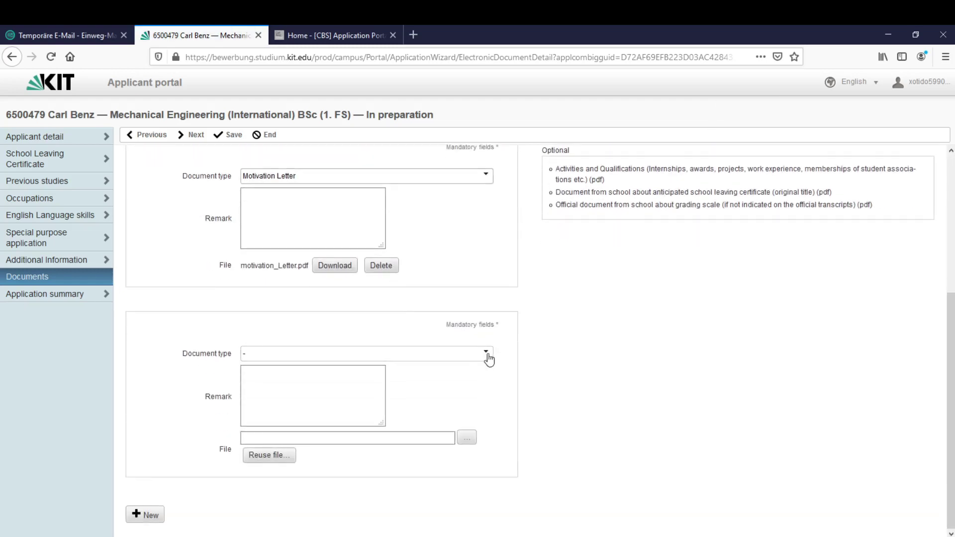
# Step: Attach toefl_english.pdf to the second entry as the English language proficiency document
pyautogui.click(482, 354)
pyautogui.scroll(-2, 442, 418)
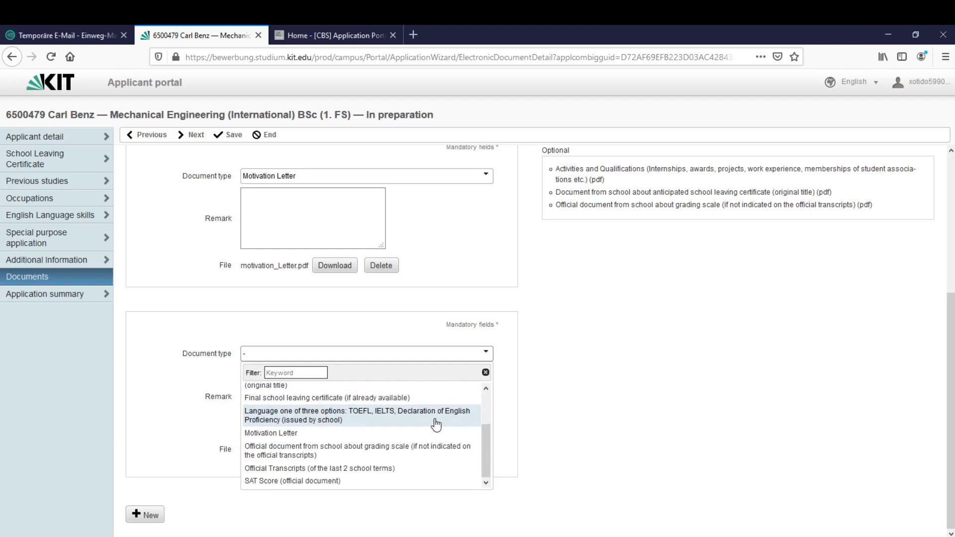
pyautogui.click(412, 420)
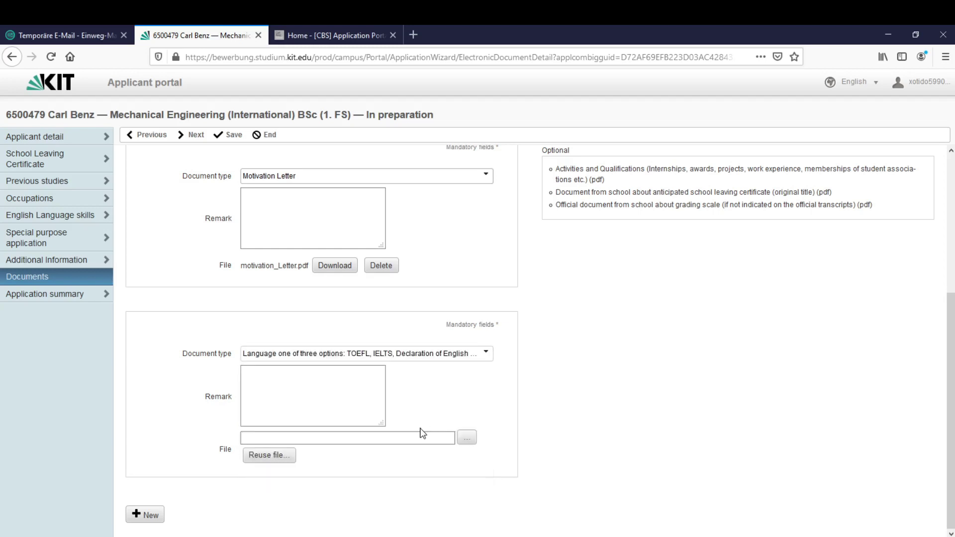
pyautogui.click(468, 439)
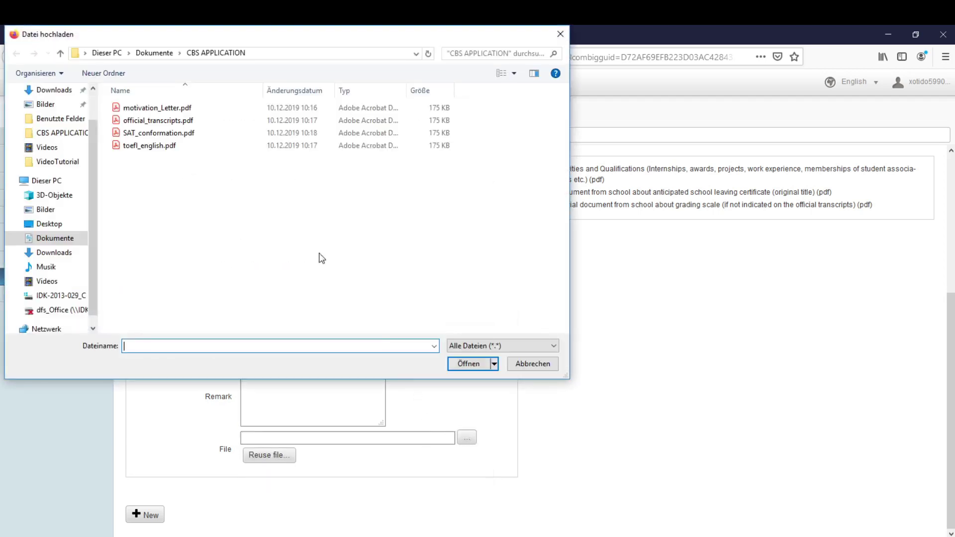
pyautogui.click(231, 148)
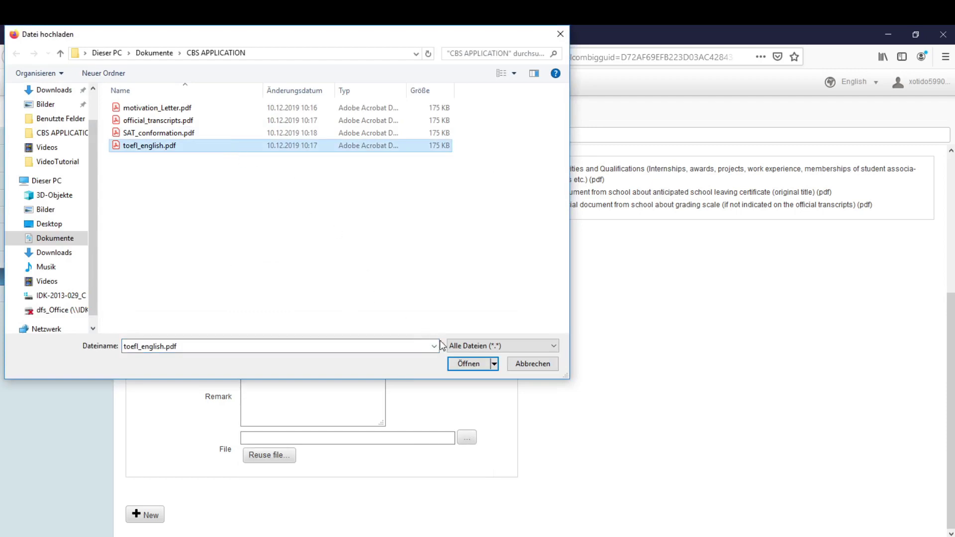
pyautogui.click(466, 363)
# Step: Review the accepted English test types and add another document entry
pyautogui.scroll(5, 544, 384)
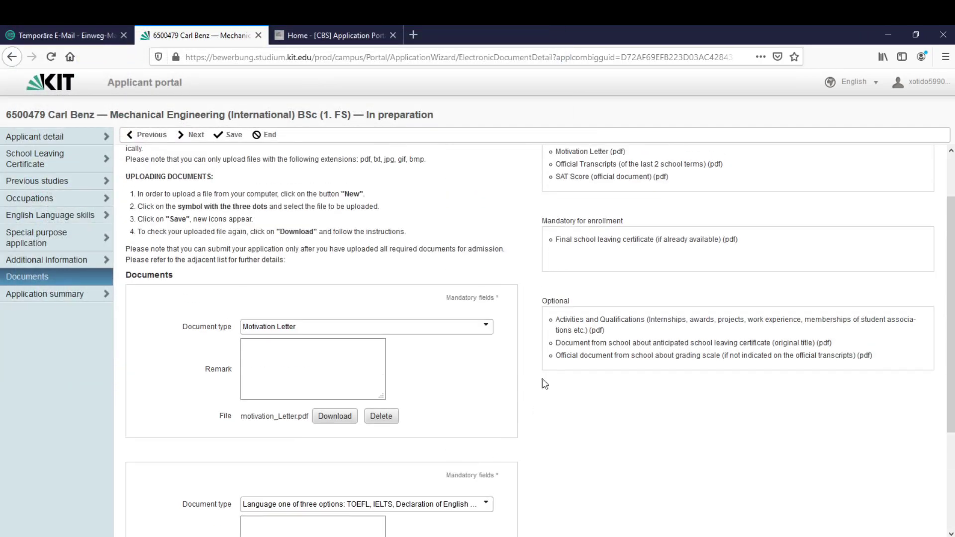
pyautogui.moveTo(660, 203); pyautogui.dragTo(886, 196)
pyautogui.click(846, 264)
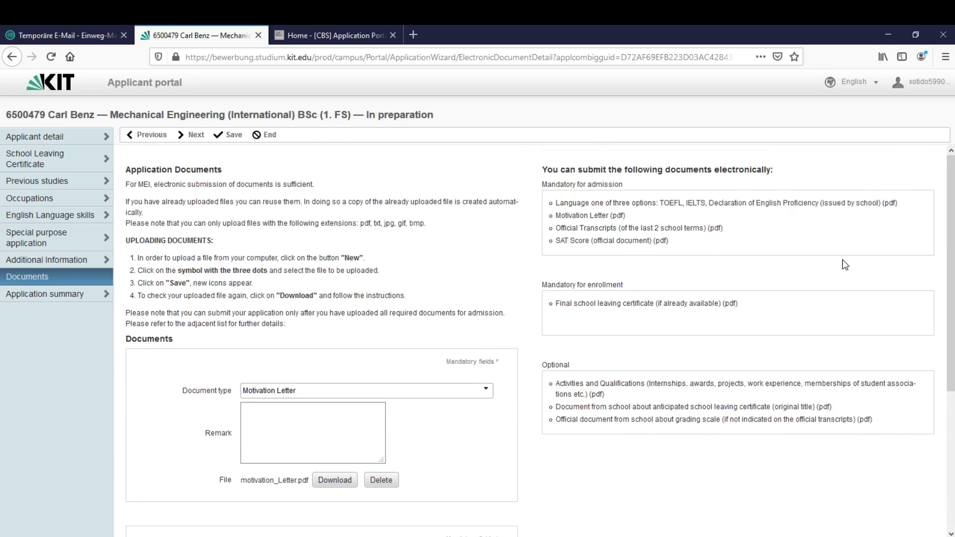
pyautogui.scroll(-5, 845, 264)
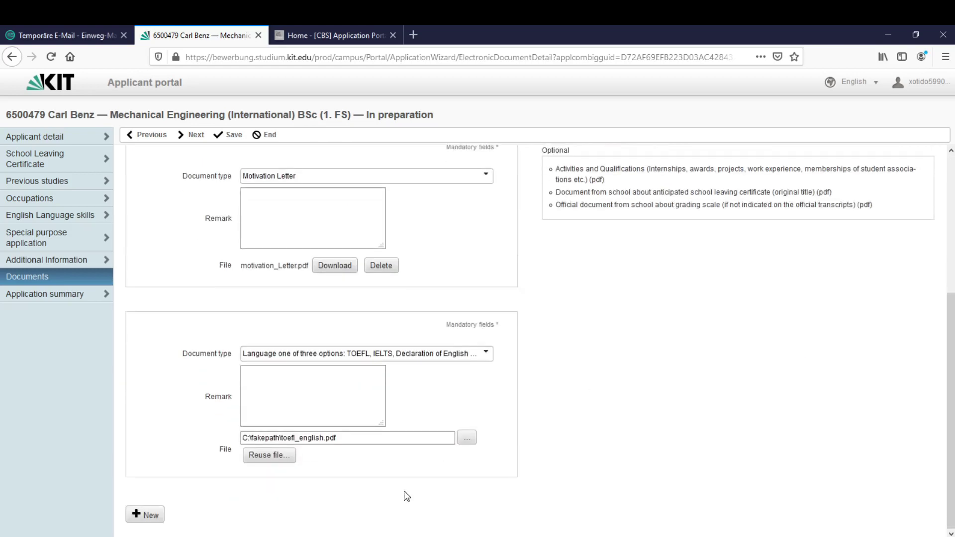
pyautogui.click(157, 516)
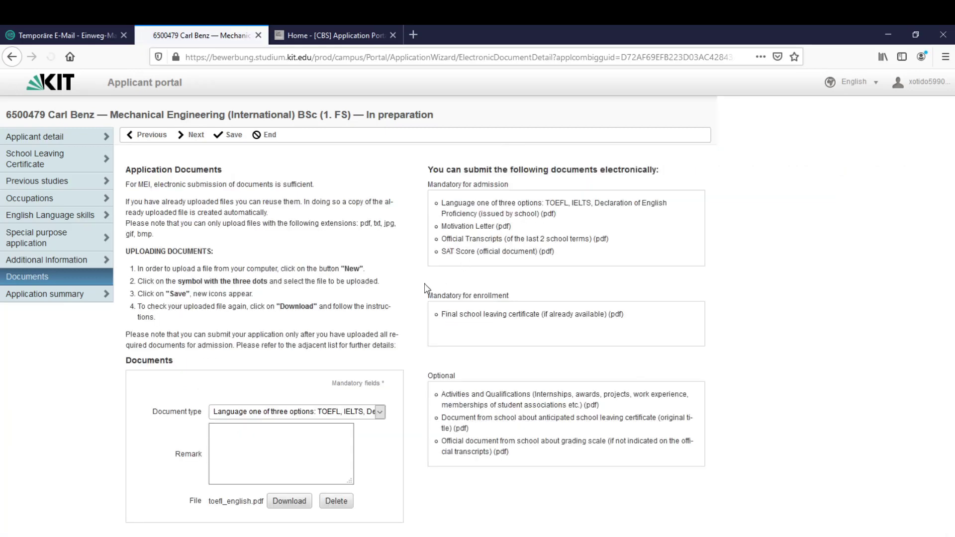
# Step: Attach SAT_conformation.pdf as SAT Score (official document) and add another document entry
pyautogui.scroll(-8, 426, 289)
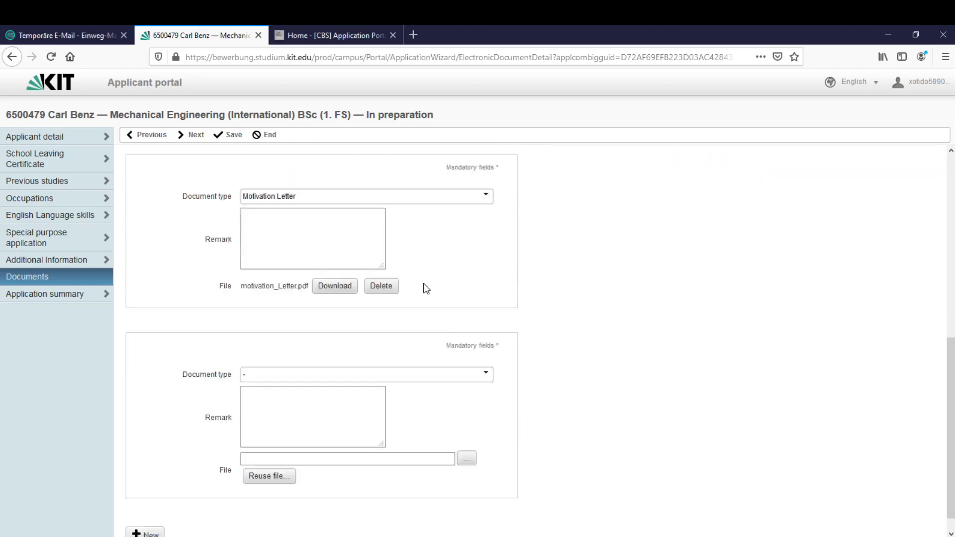
pyautogui.click(480, 356)
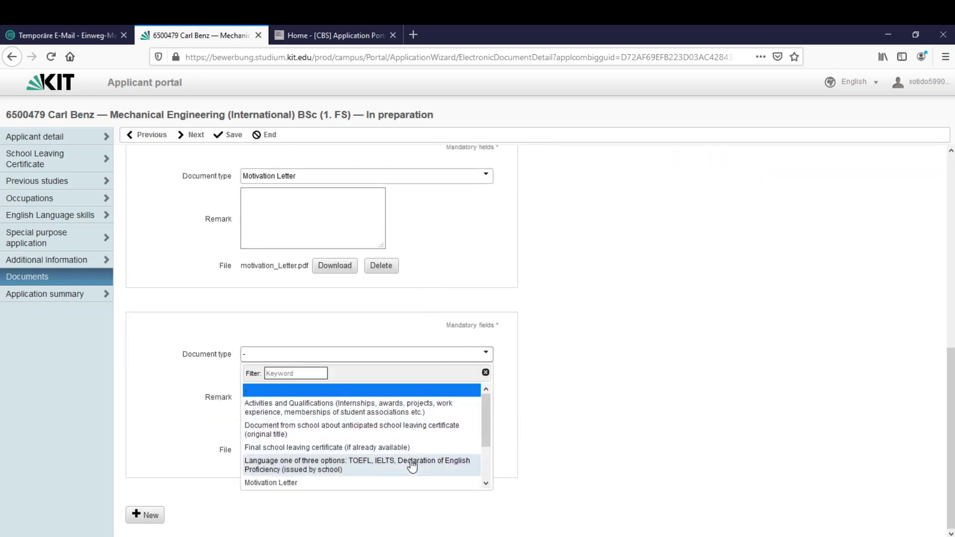
pyautogui.scroll(-2, 411, 465)
pyautogui.click(411, 481)
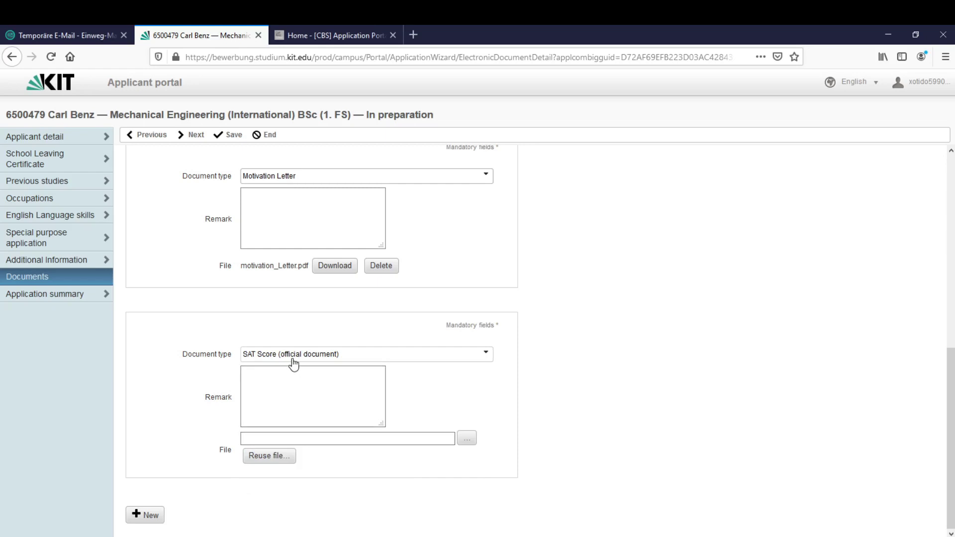
pyautogui.click(467, 439)
pyautogui.click(298, 132)
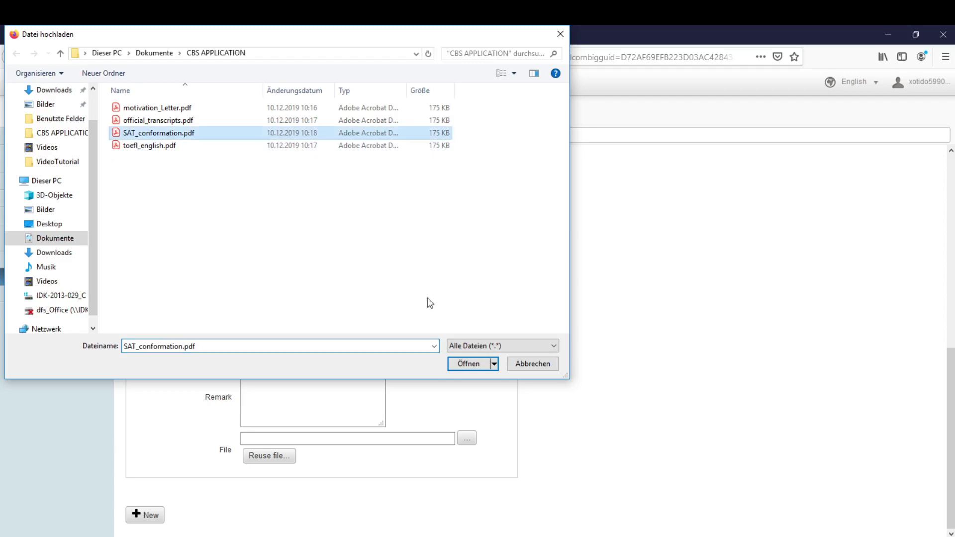
pyautogui.click(477, 365)
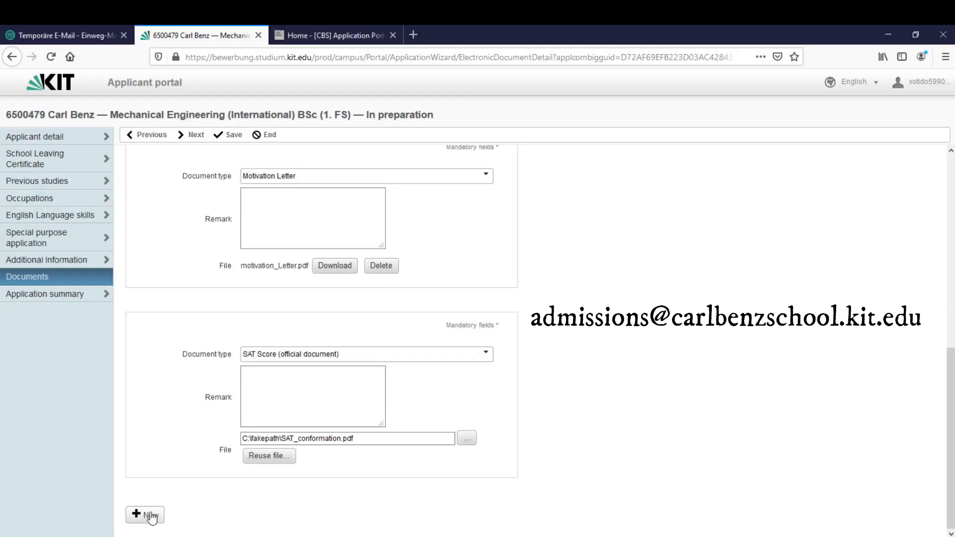
pyautogui.click(144, 517)
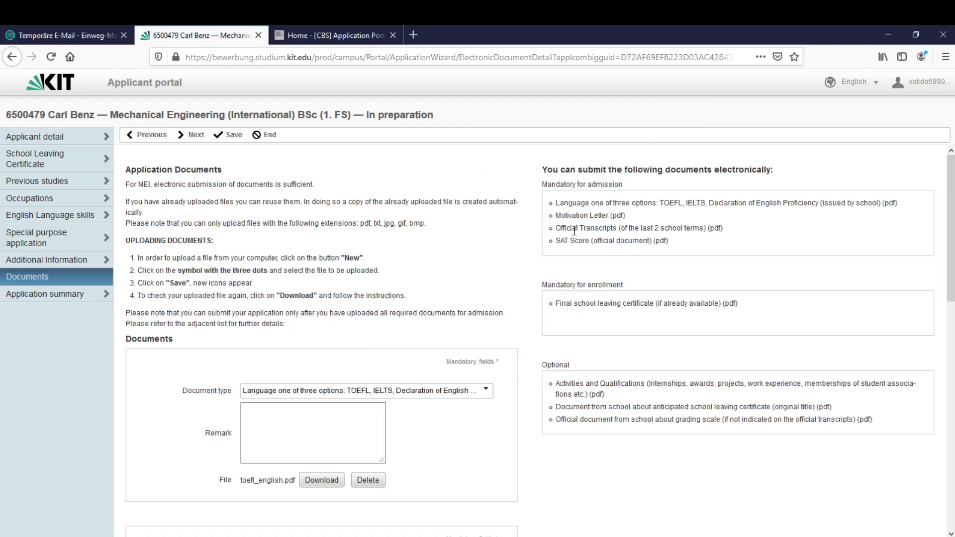
# Step: Attach official_transcripts.pdf as Official Transcripts (of the last 2 school terms) and save the documents
pyautogui.scroll(-10, 518, 271)
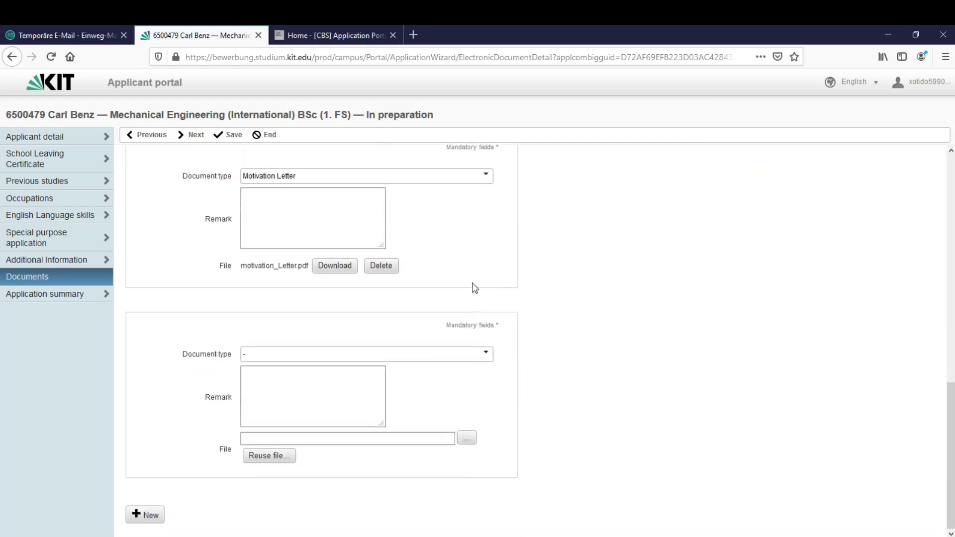
pyautogui.click(478, 354)
pyautogui.scroll(-2, 438, 440)
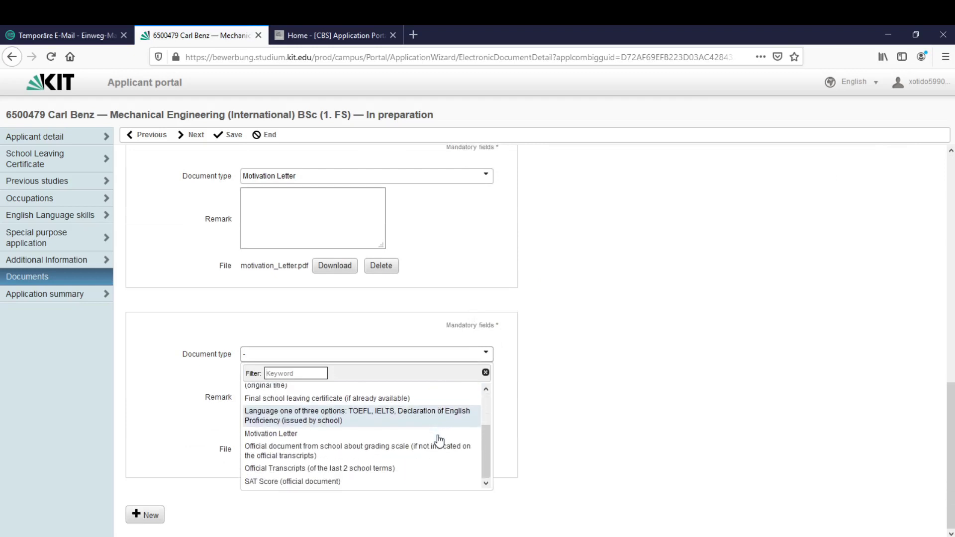
pyautogui.click(420, 472)
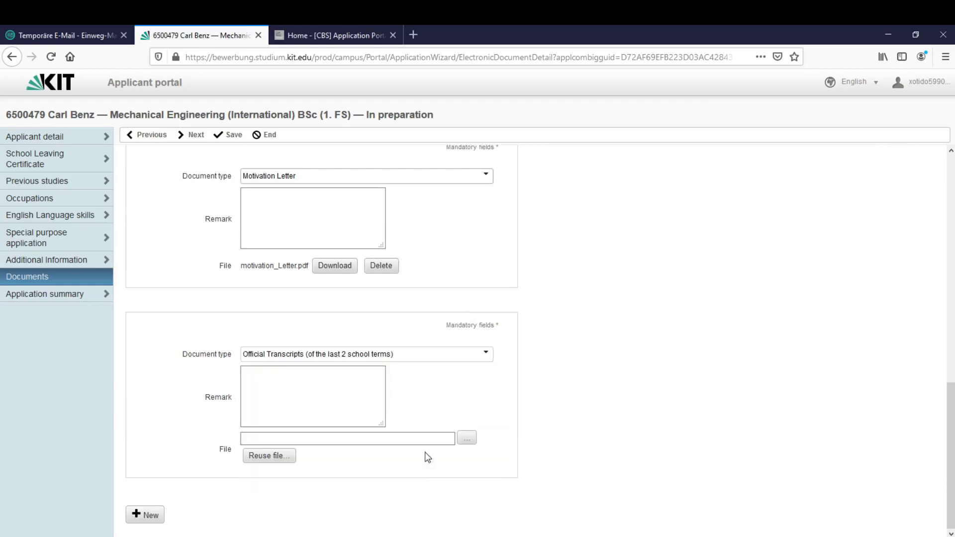
pyautogui.click(467, 438)
pyautogui.click(159, 120)
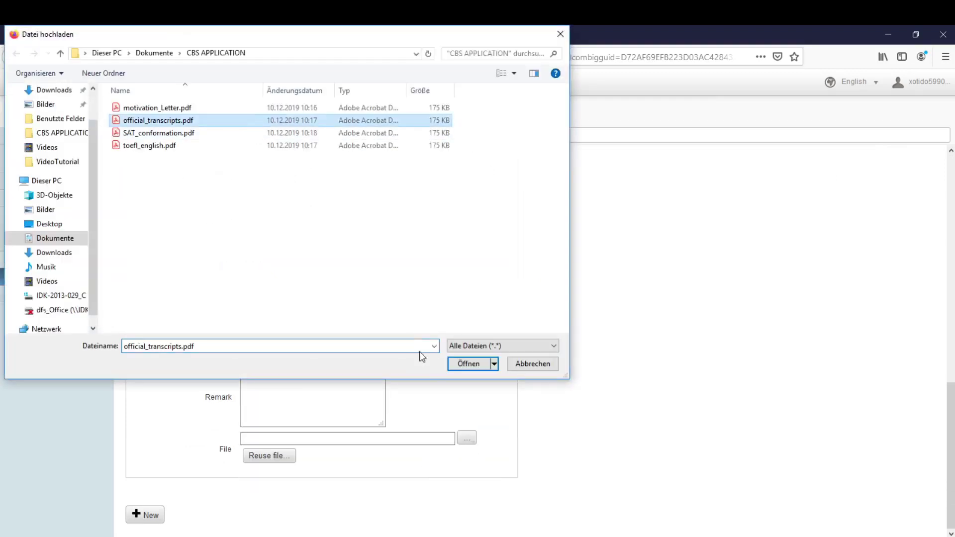
pyautogui.click(468, 364)
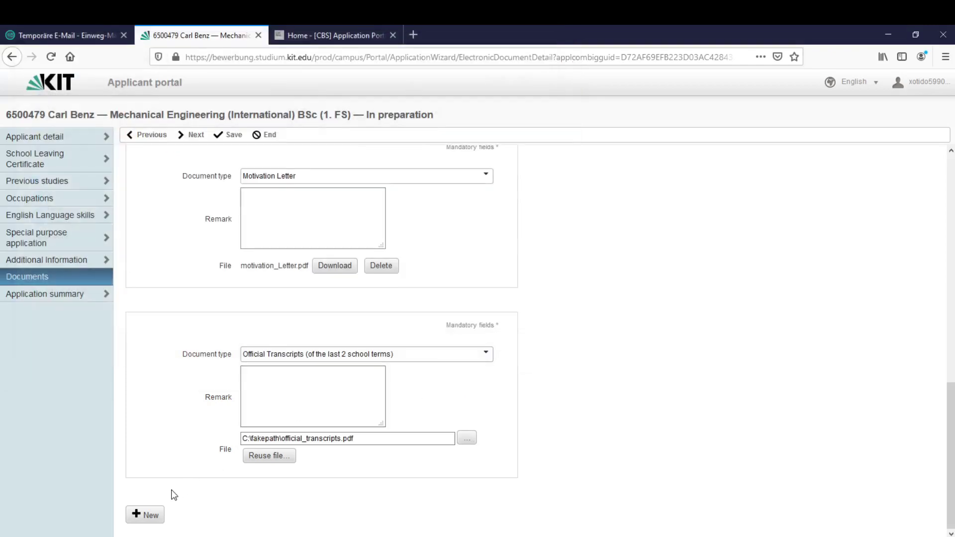
pyautogui.scroll(9, 264, 187)
pyautogui.click(233, 137)
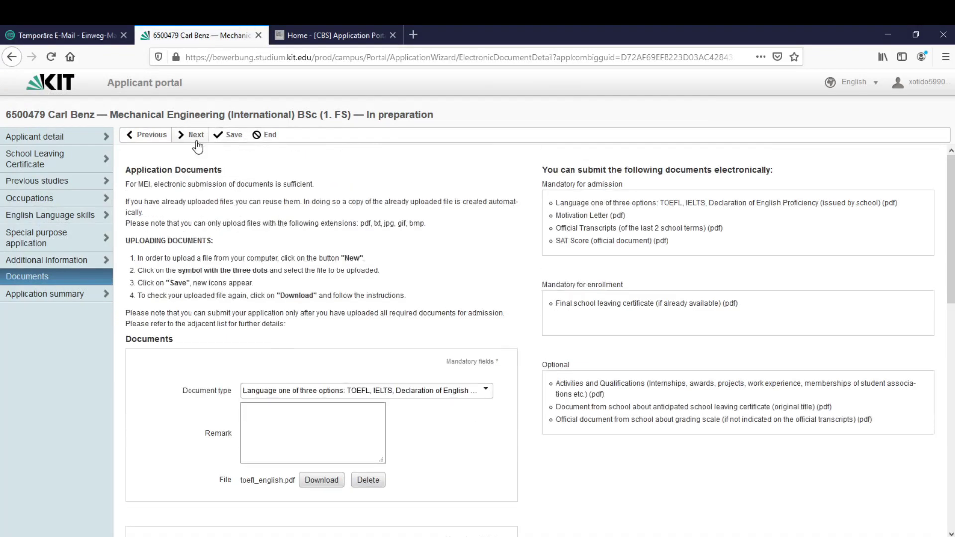
# Step: Advance to the application summary and look it over
pyautogui.click(197, 144)
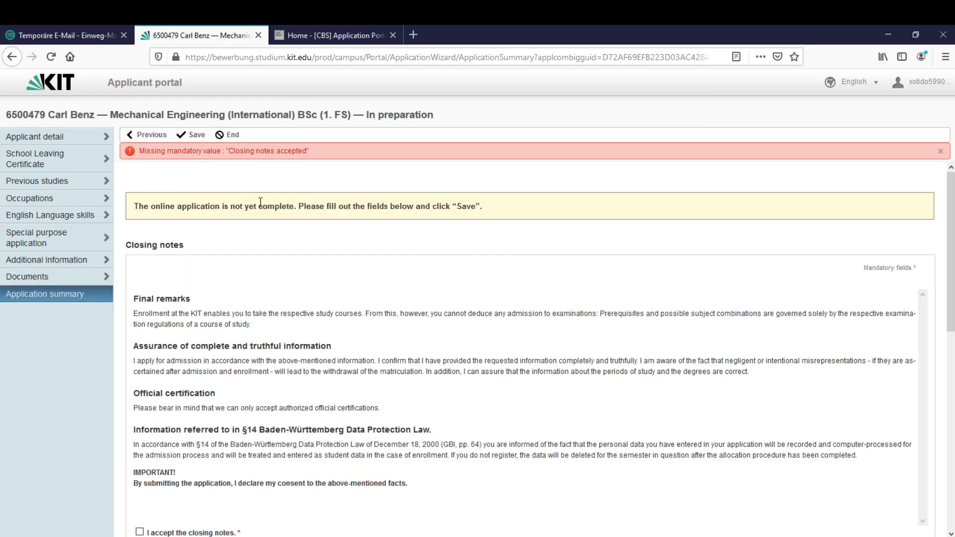
pyautogui.scroll(-5, 247, 222)
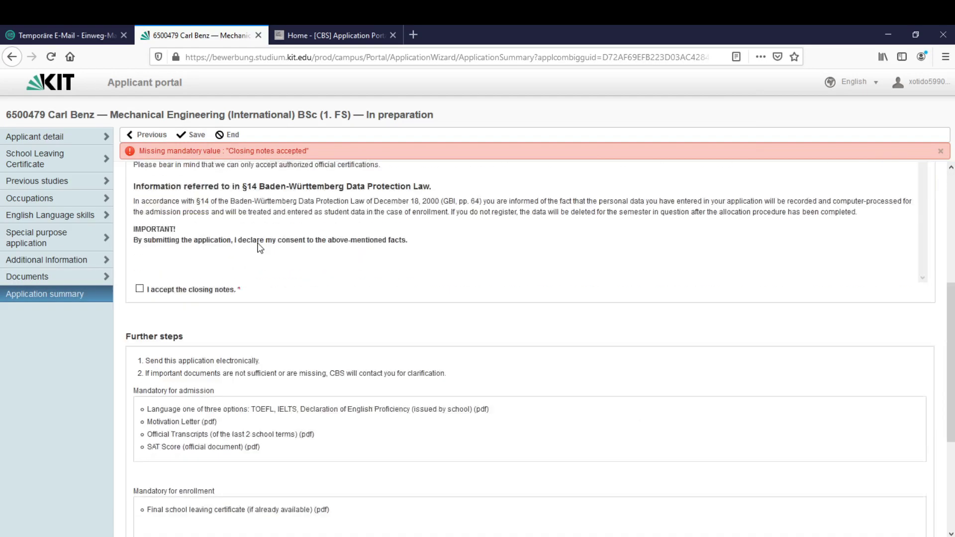
pyautogui.scroll(5, 267, 260)
pyautogui.doubleClick(178, 152)
pyautogui.scroll(-3, 194, 348)
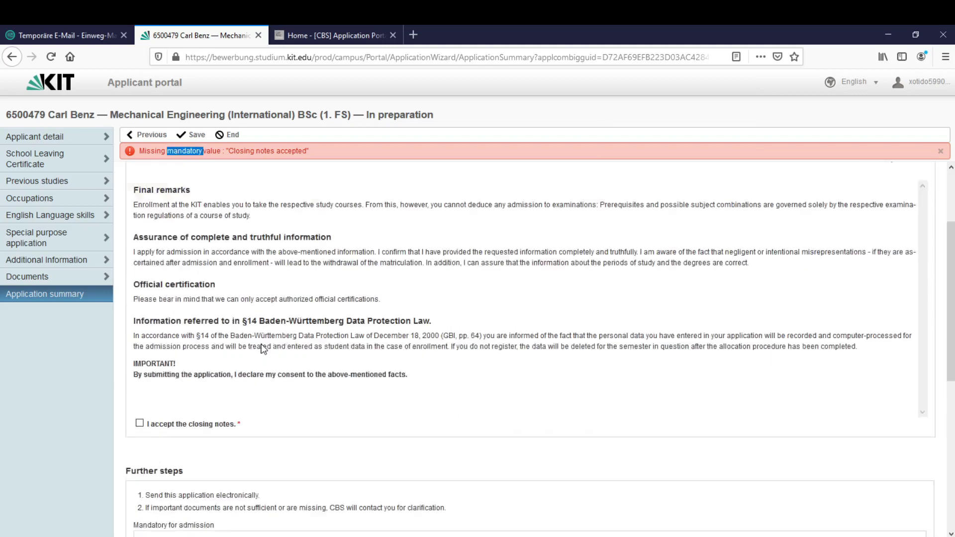
# Step: Accept the closing notes, save the application, and switch to the Carl Benz School tab
pyautogui.click(140, 382)
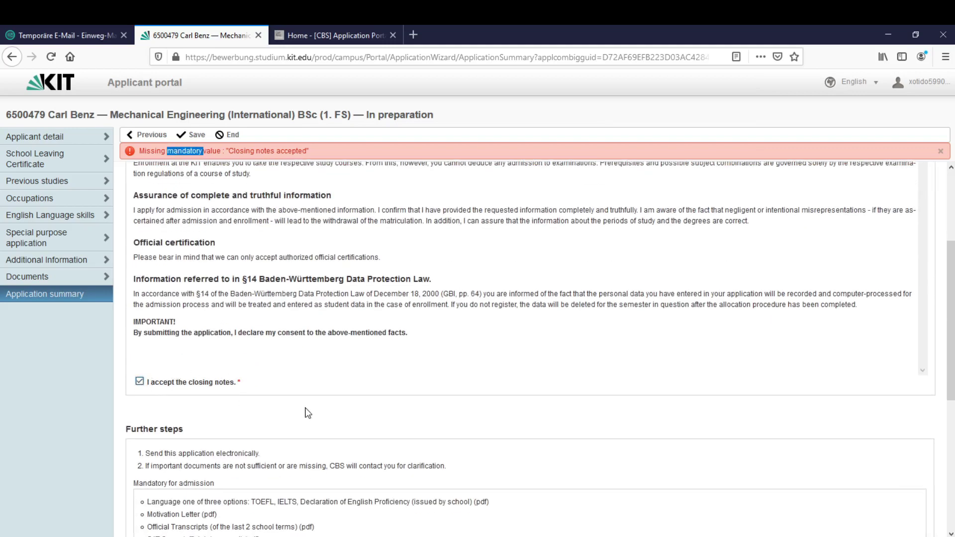
pyautogui.scroll(2, 305, 411)
pyautogui.scroll(-5, 319, 388)
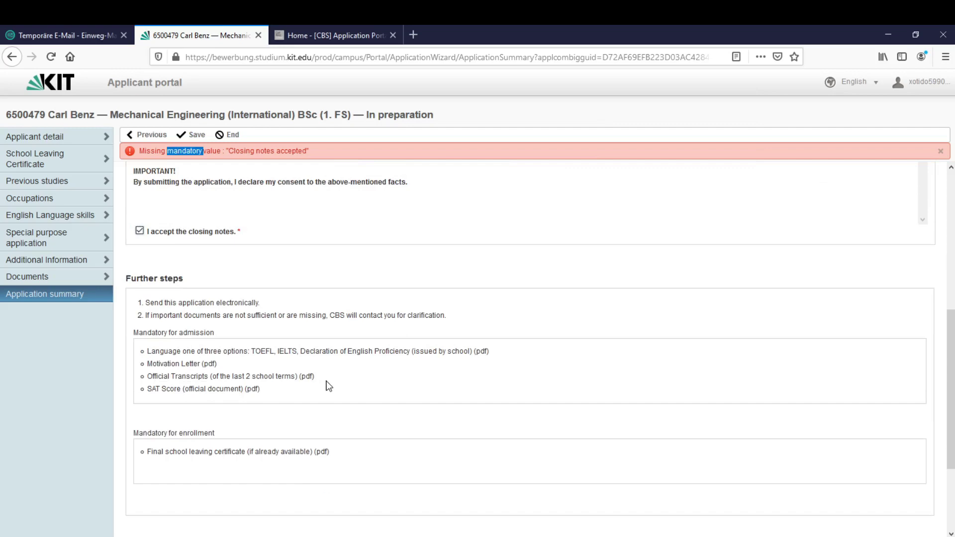
pyautogui.scroll(6, 328, 383)
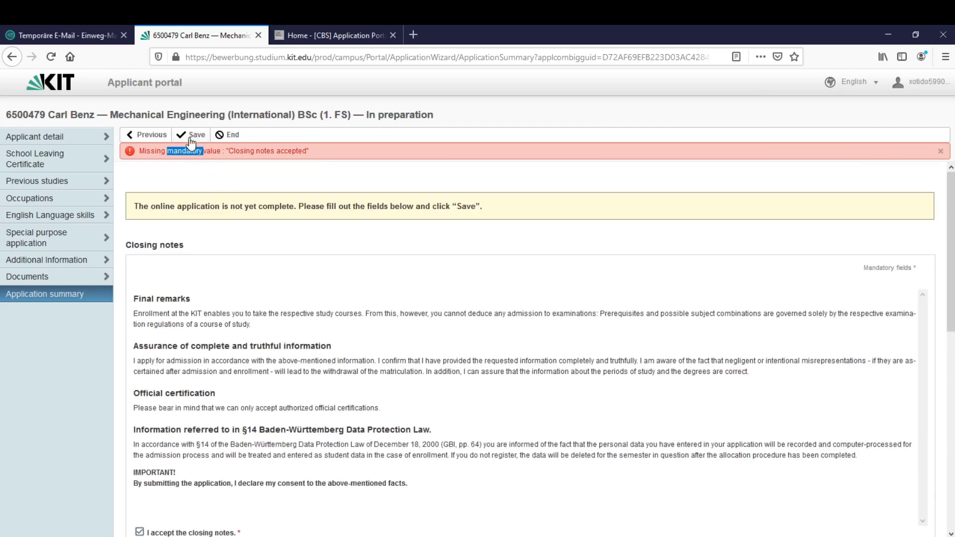
pyautogui.click(191, 142)
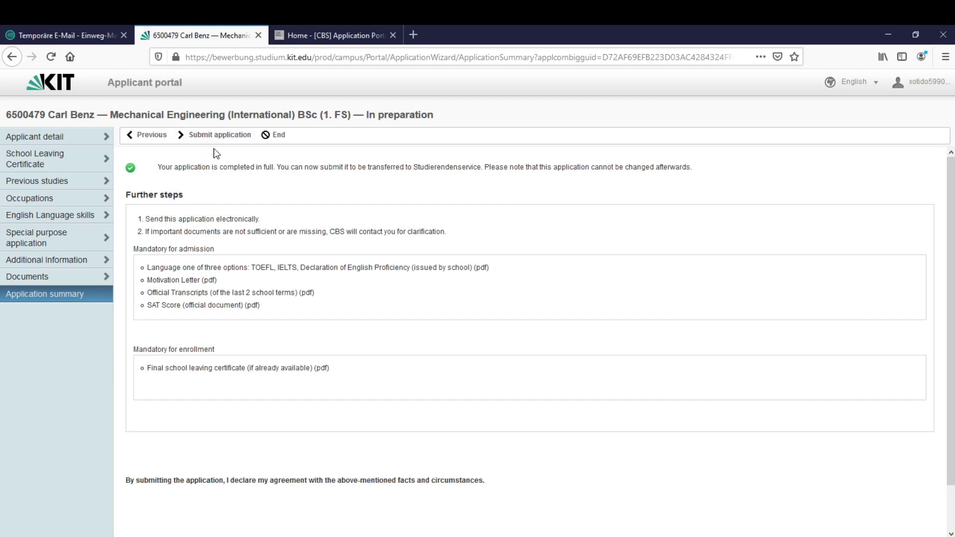
pyautogui.hotkey('ctrl', 'Tab')
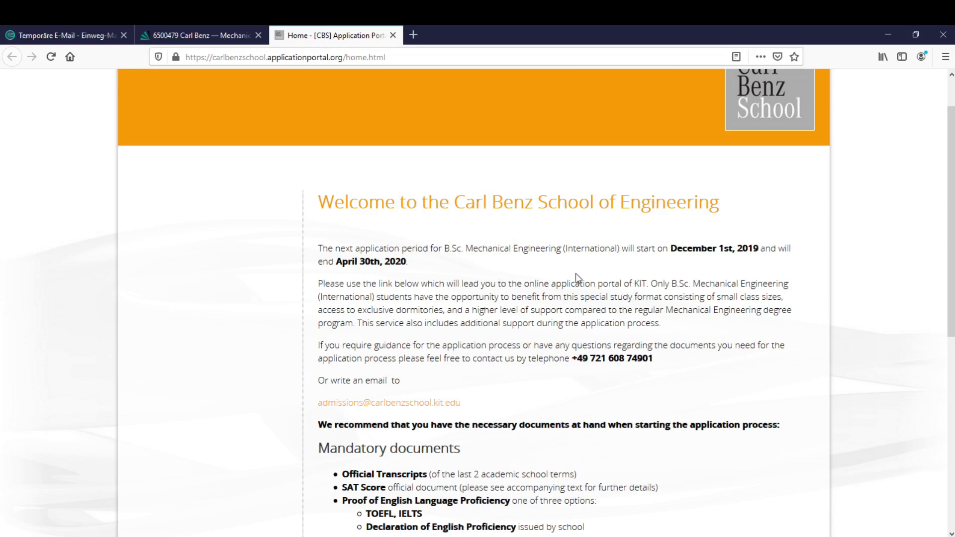
# Step: Select the admissions e-mail address in the home page's contact section, after the phone number
pyautogui.scroll(-4, 577, 277)
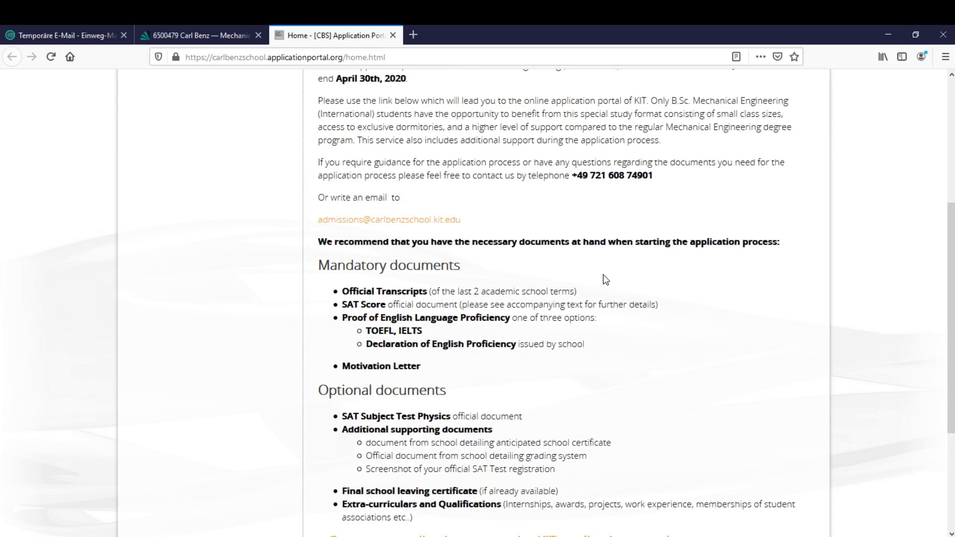
pyautogui.scroll(3, 606, 279)
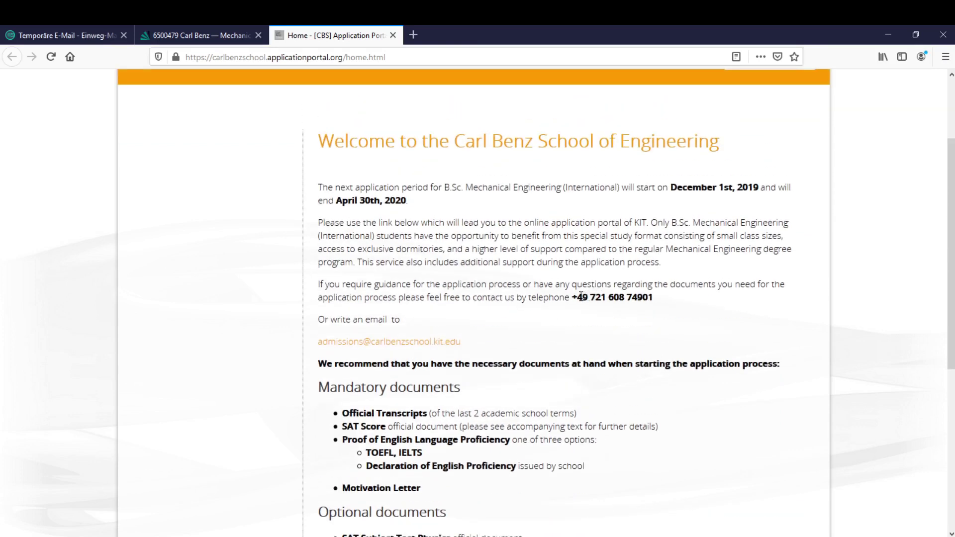
pyautogui.moveTo(575, 298); pyautogui.dragTo(661, 301)
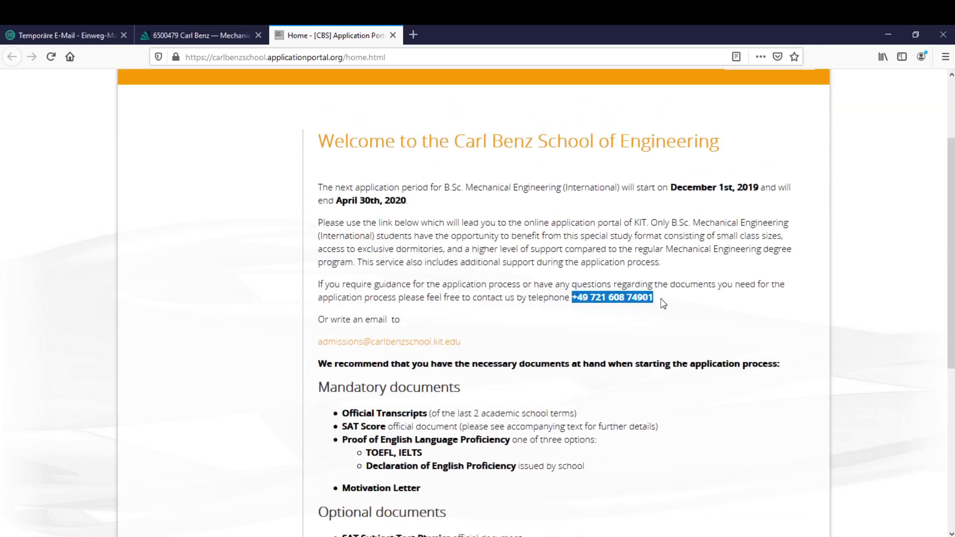
pyautogui.click(664, 304)
pyautogui.moveTo(460, 342); pyautogui.dragTo(321, 342)
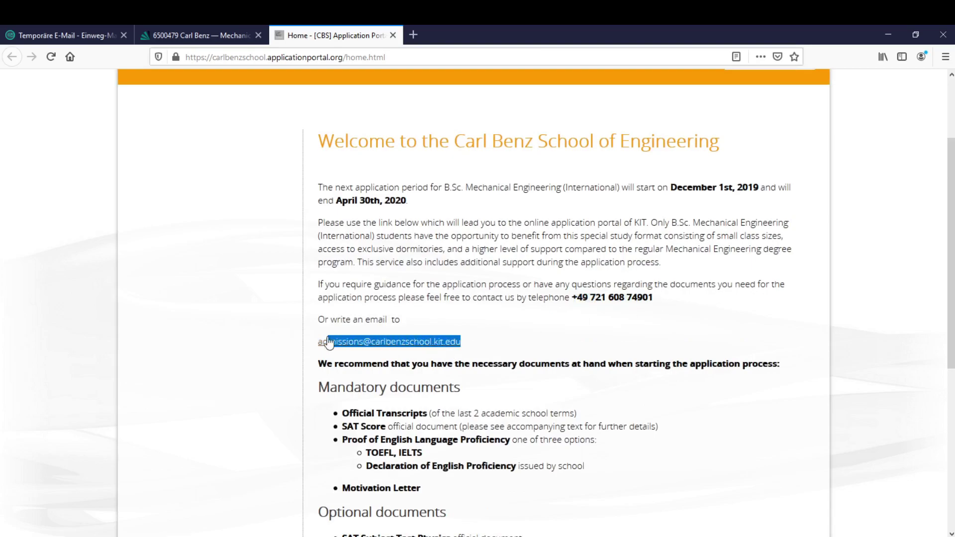